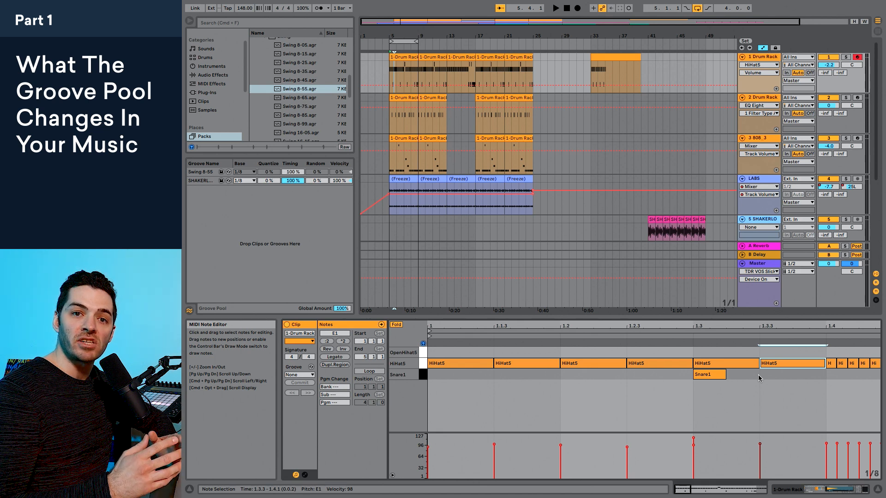
# Step: Solo the 2 Drum Rack kick track and the 3 808_3 track, and play the looped section to hear them
pyautogui.click(433, 235)
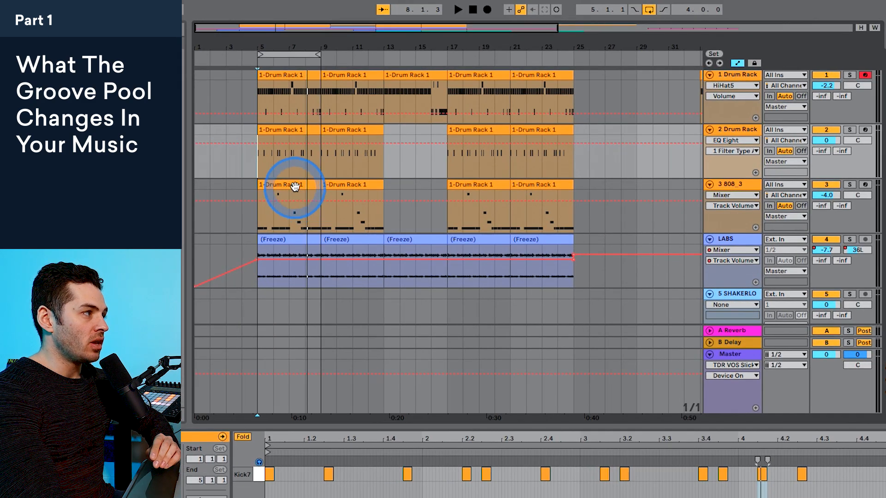
pyautogui.click(737, 185)
pyautogui.click(740, 131)
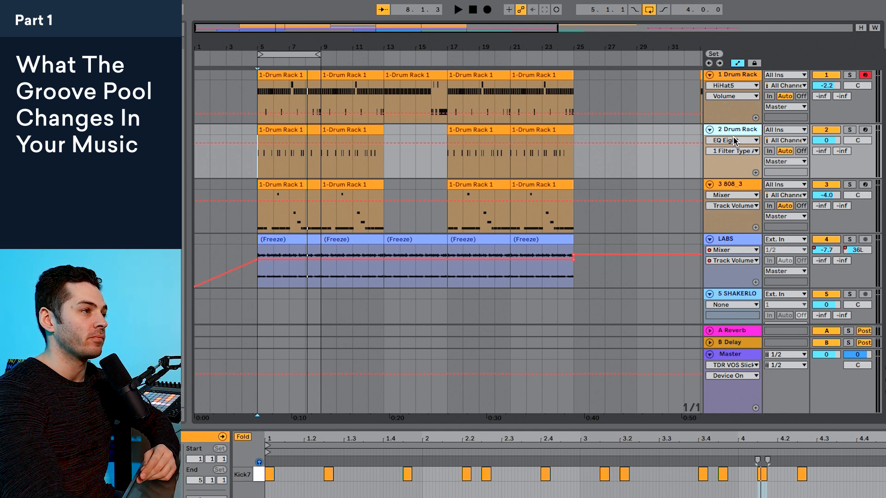
pyautogui.click(851, 129)
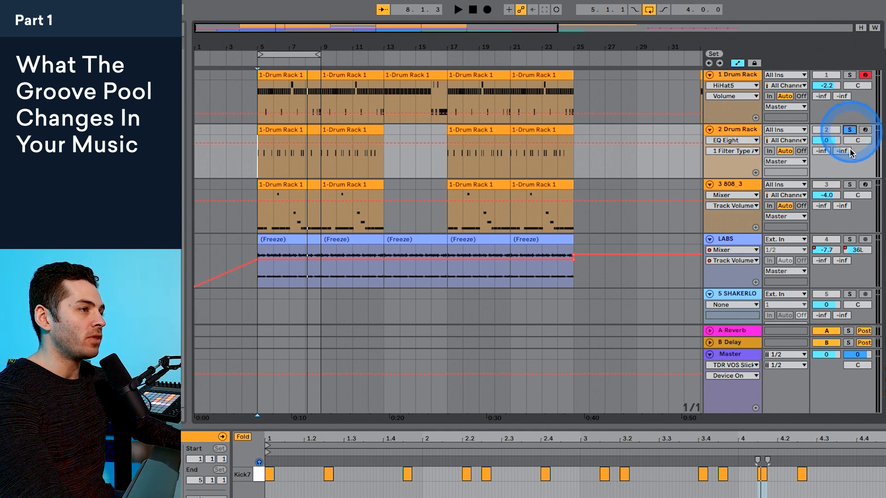
pyautogui.keyDown('ctrl'); pyautogui.click(849, 184); pyautogui.keyUp('ctrl')
pyautogui.press('space')
pyautogui.click(850, 130)
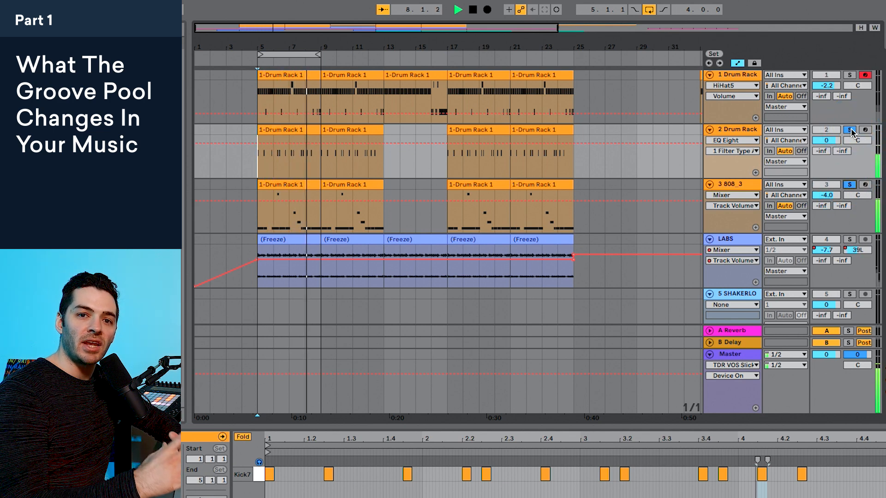
pyautogui.press('space')
# Step: Switch the solo from the kick and 808 tracks to the 1 Drum Rack track and play it back
pyautogui.click(849, 130)
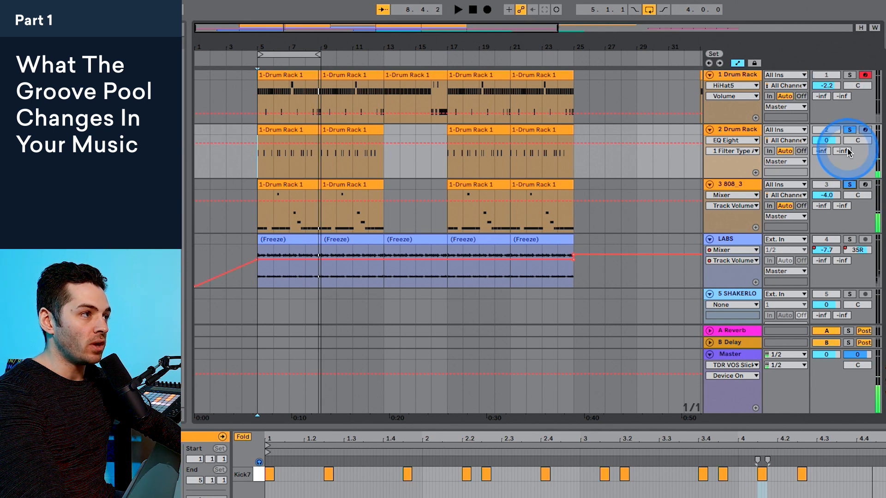
pyautogui.click(849, 185)
pyautogui.click(850, 76)
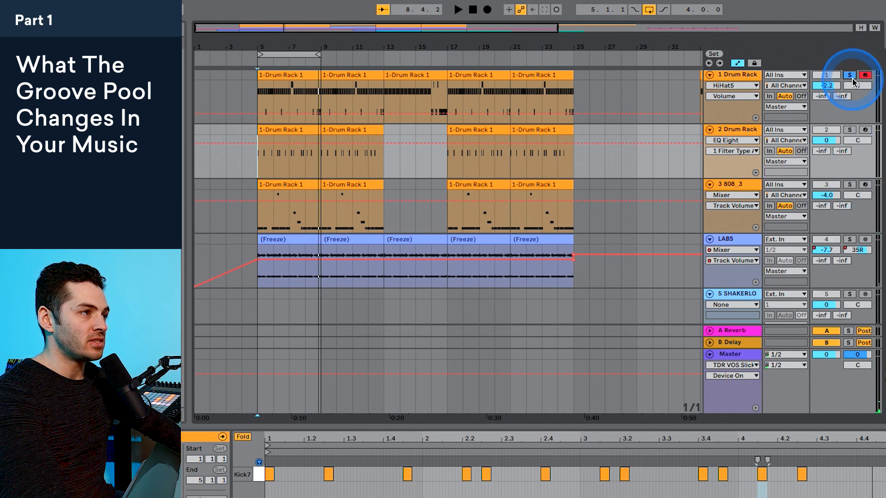
pyautogui.press('space')
pyautogui.click(589, 322)
pyautogui.click(737, 72)
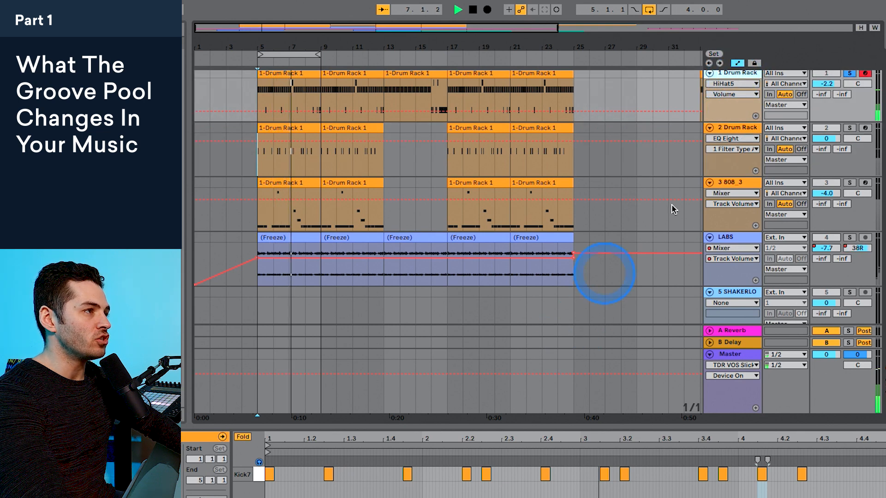
# Step: In the first clip of the 1 Drum Rack track, move the offbeat hi-hats after beats 1 and 1.2 slightly late by hand
pyautogui.click(292, 76)
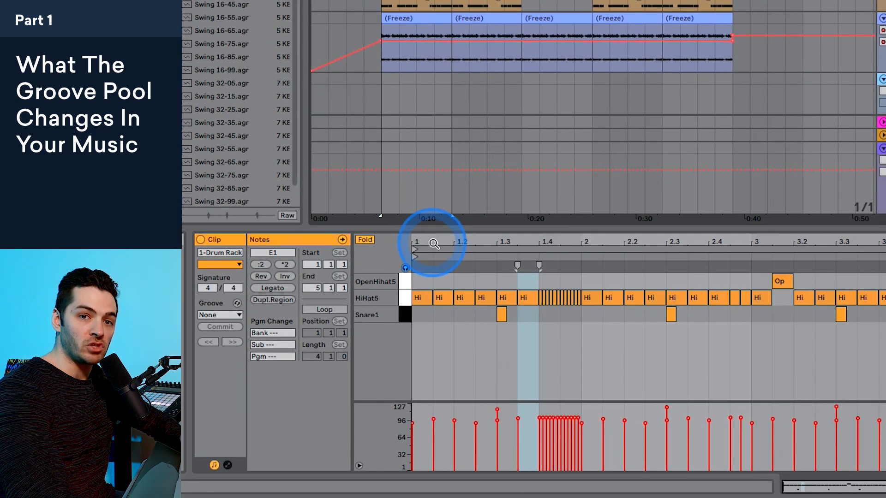
pyautogui.moveTo(321, 414); pyautogui.dragTo(322, 445)
pyautogui.moveTo(459, 297); pyautogui.dragTo(464, 298)
pyautogui.moveTo(554, 299)
pyautogui.mouseDown()
pyautogui.moveTo(572, 297)
pyautogui.moveTo(556, 300)
pyautogui.moveTo(564, 298)
pyautogui.mouseUp()
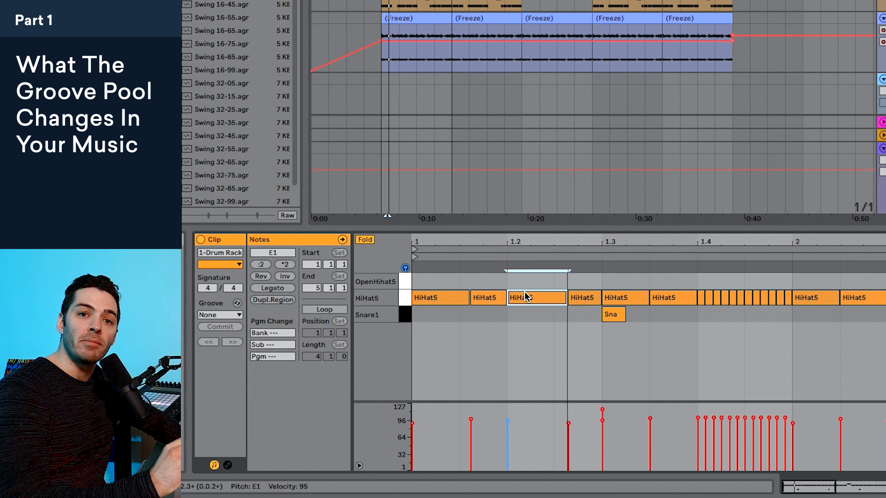
# Step: Select the first clip on the 1 Drum Rack track and show the Groove Pool
pyautogui.click(596, 90)
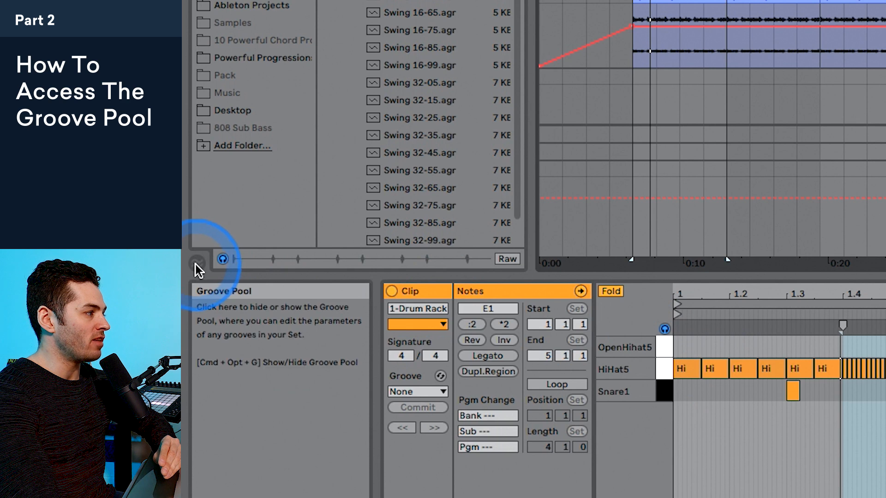
pyautogui.click(196, 265)
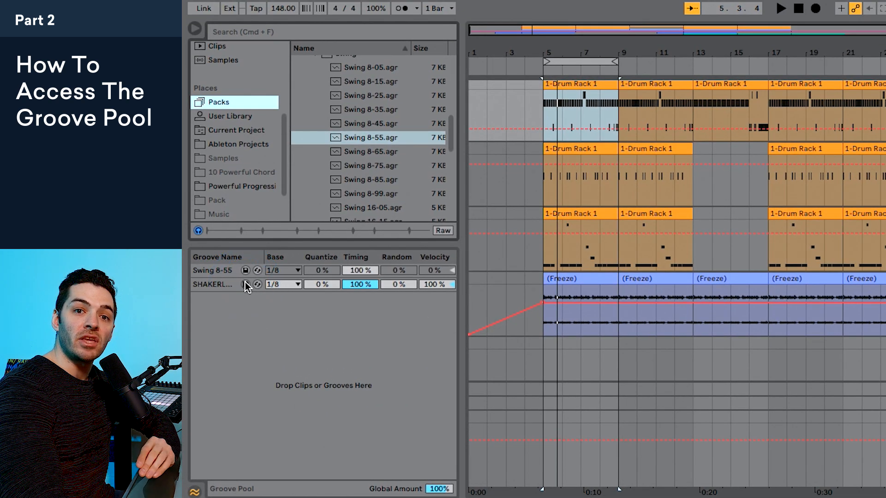
pyautogui.click(243, 284)
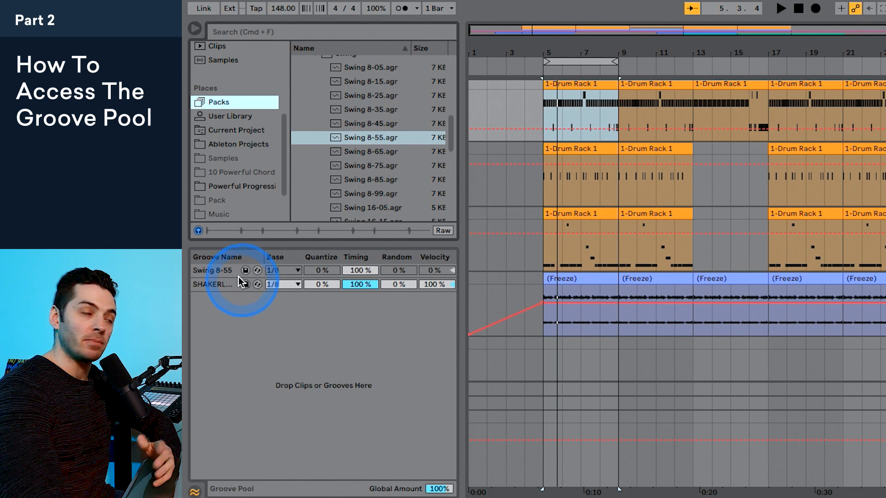
# Step: Browse Packs to the Core Library's Swing and Groove folder and expand its Hip Hop subfolder
pyautogui.scroll(-1, 202, 116)
pyautogui.click(227, 99)
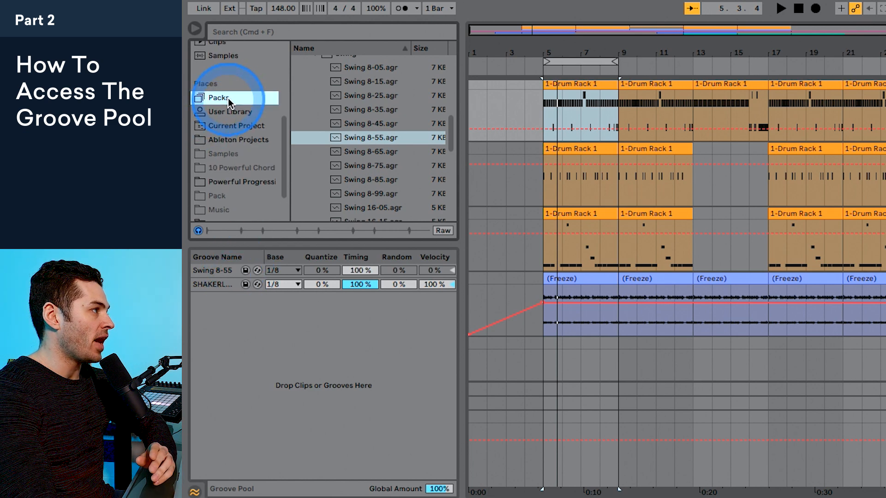
pyautogui.click(297, 62)
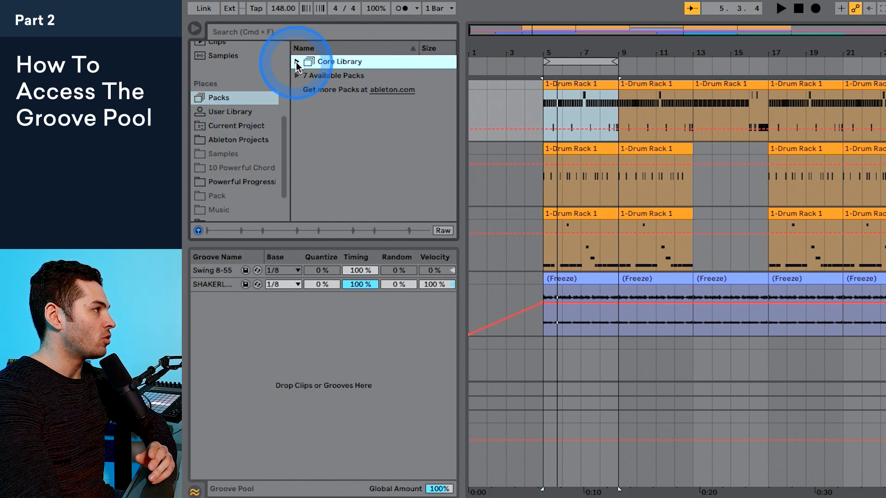
pyautogui.click(296, 62)
pyautogui.scroll(-3, 328, 84)
pyautogui.click(335, 80)
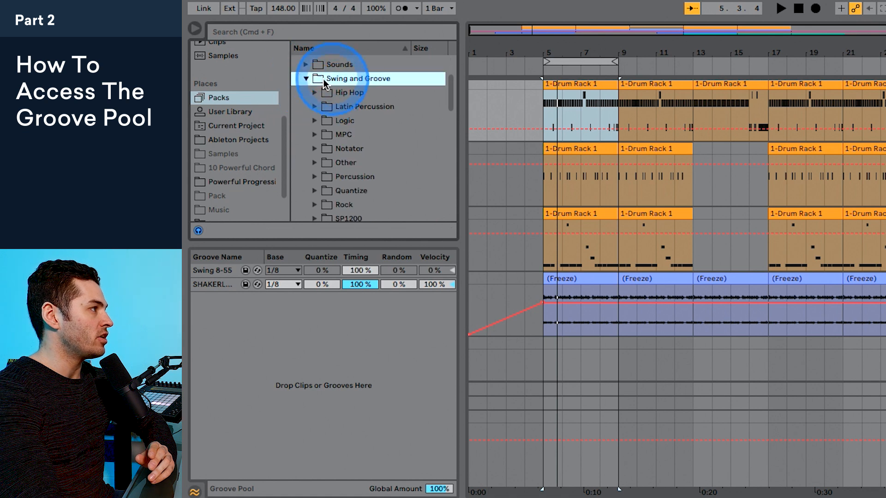
pyautogui.click(306, 78)
pyautogui.click(306, 146)
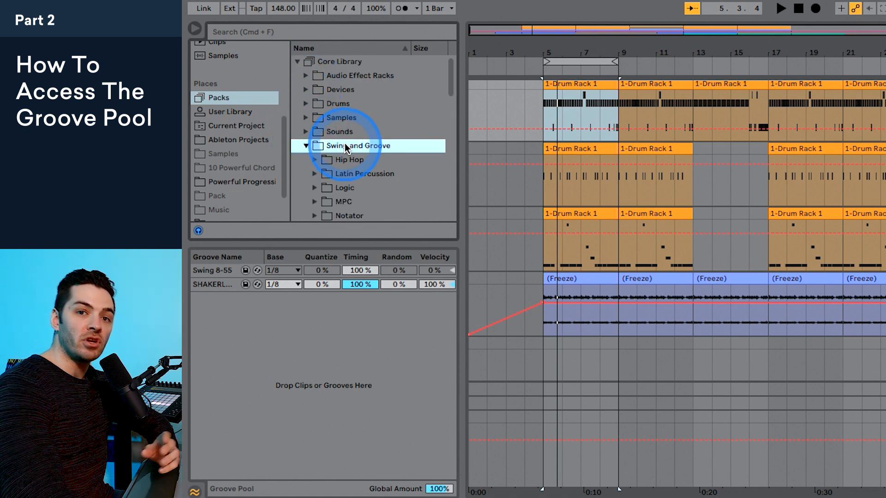
pyautogui.scroll(-3, 348, 136)
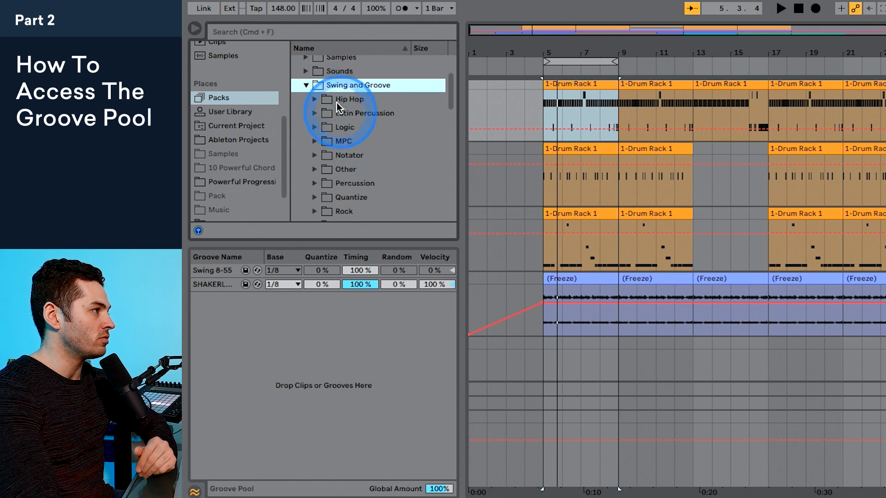
pyautogui.click(314, 98)
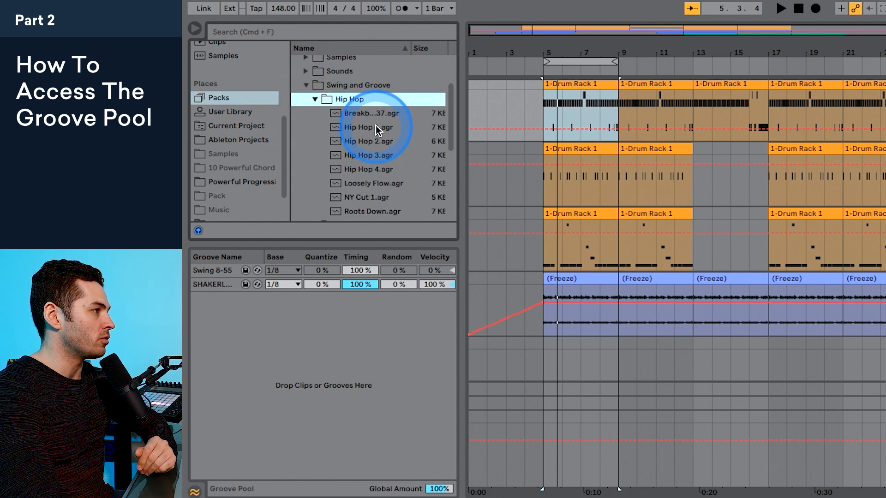
# Step: Delete the Swing 8-55 and shaker grooves from the Groove Pool
pyautogui.click(216, 270)
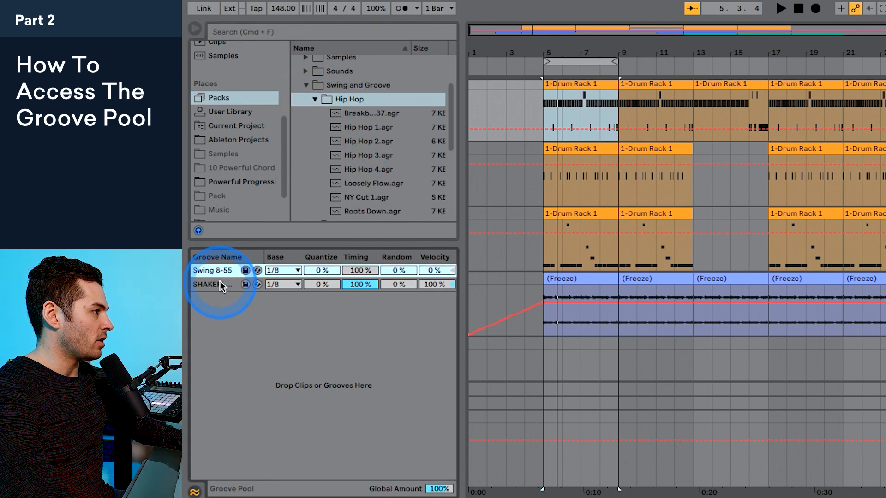
pyautogui.keyDown('shift'); pyautogui.click(221, 284); pyautogui.keyUp('shift')
pyautogui.press('Delete')
# Step: Audition the Hip Hop grooves, including the Breakbeat groove, Hip Hop 1.agr and Hip Hop 2.agr
pyautogui.click(349, 115)
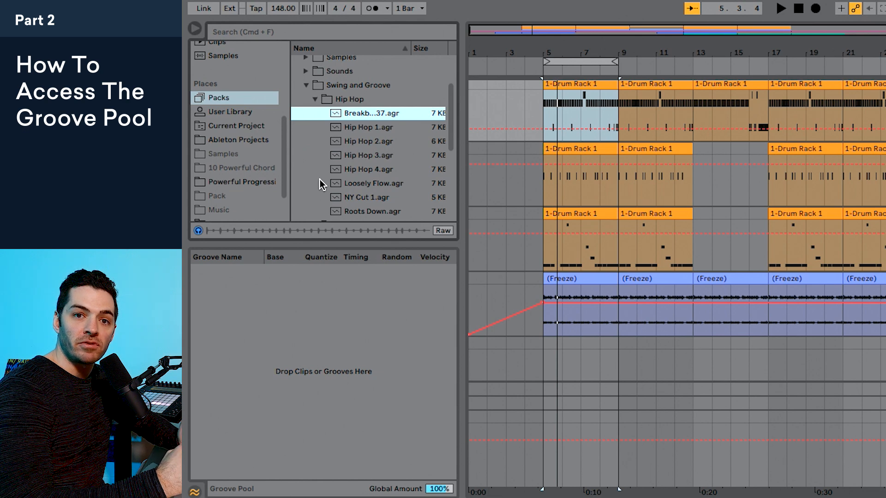
pyautogui.click(379, 110)
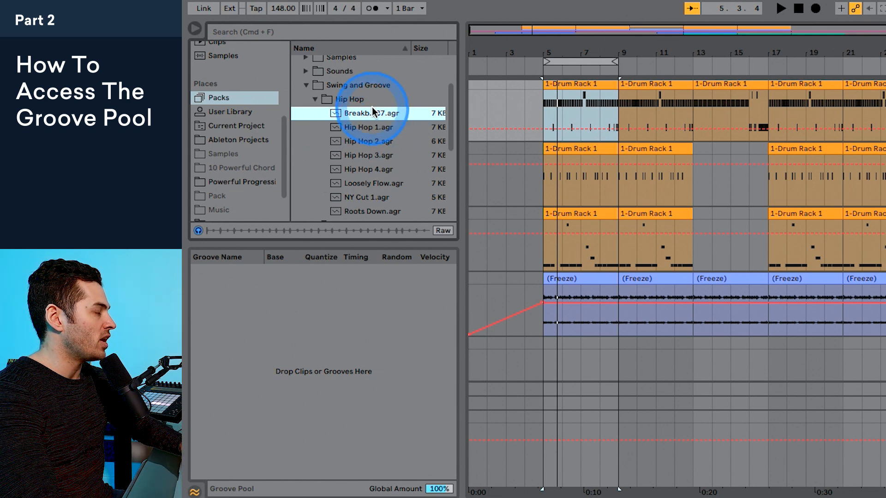
pyautogui.click(372, 128)
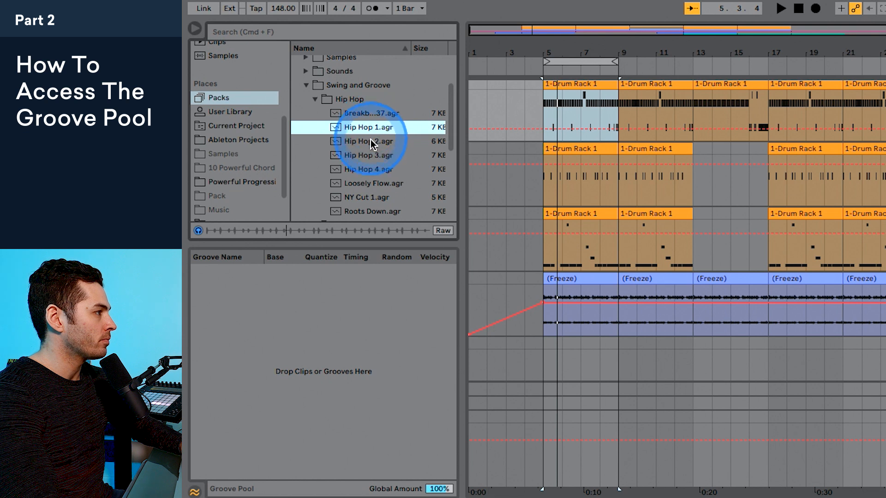
pyautogui.click(369, 141)
pyautogui.click(374, 128)
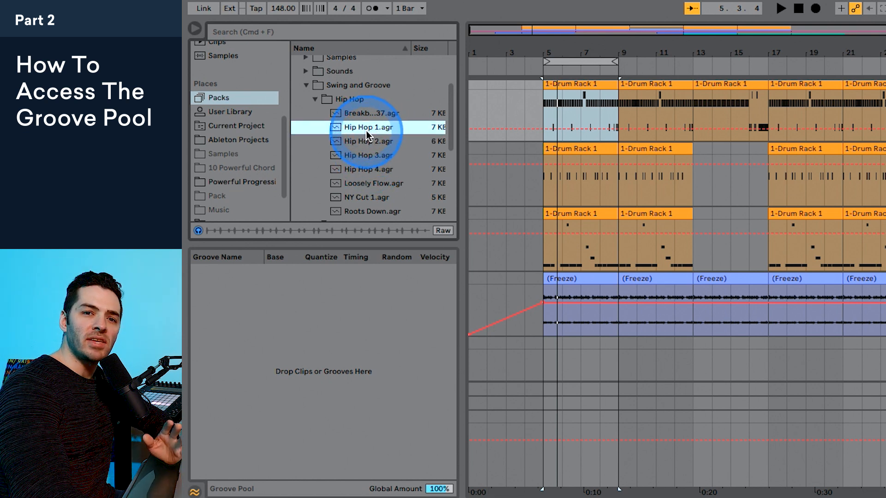
pyautogui.click(361, 130)
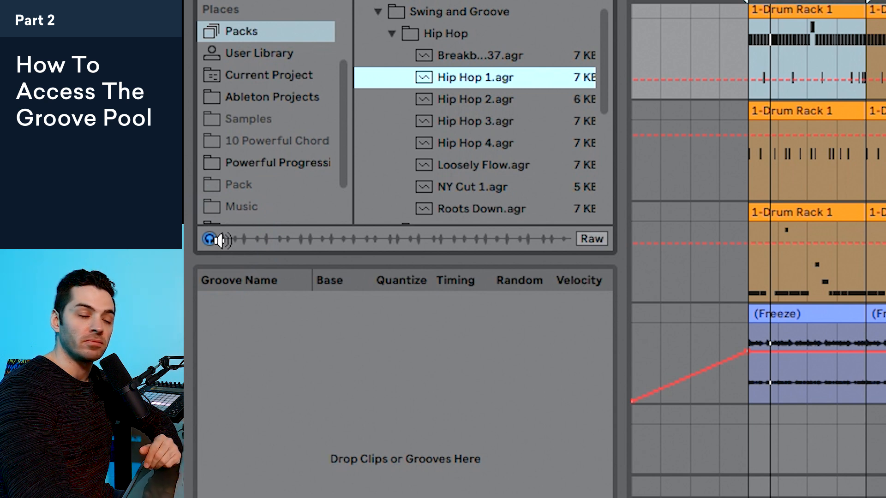
# Step: Expand the Rock groove folder and audition Bricks.agr
pyautogui.scroll(-5, 498, 138)
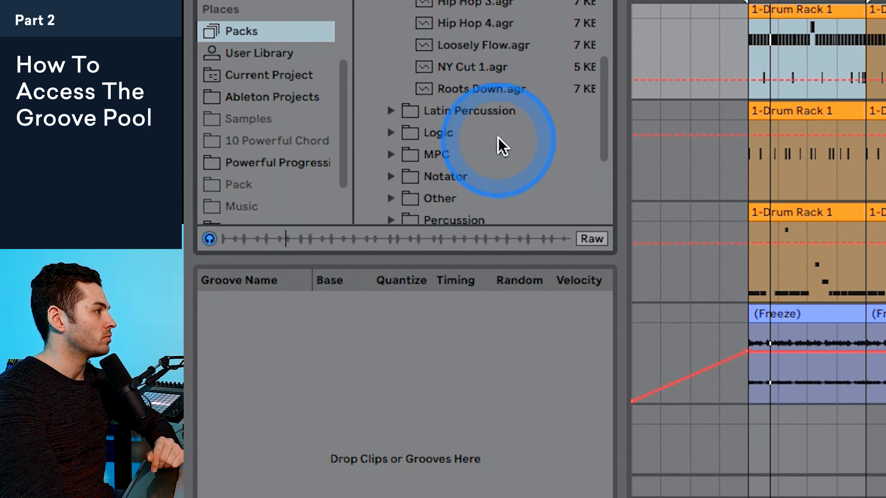
pyautogui.scroll(-6, 459, 127)
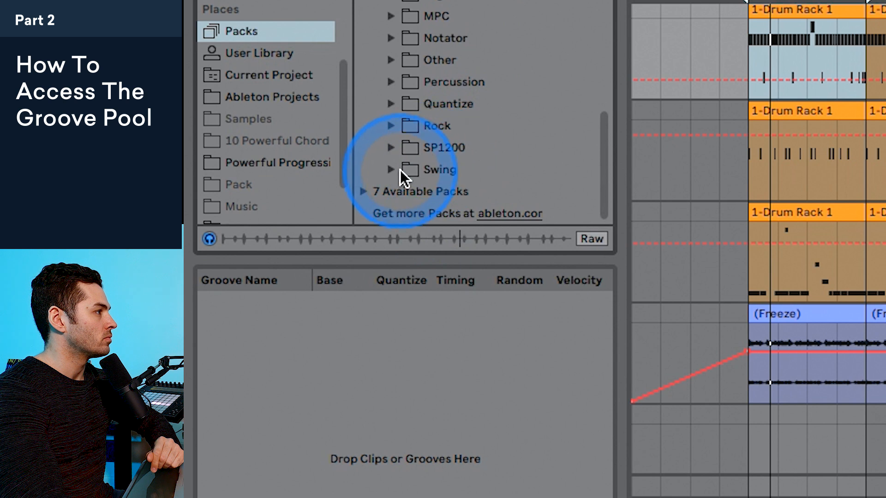
pyautogui.click(392, 124)
pyautogui.click(450, 147)
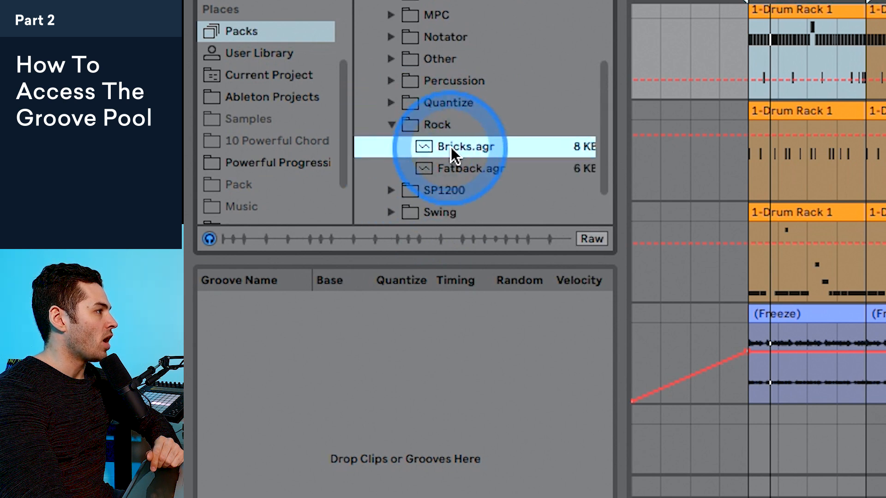
# Step: Expand the Percussion groove folder and audition Agogo 1.agr and Congas 2.agr
pyautogui.click(398, 86)
pyautogui.click(452, 106)
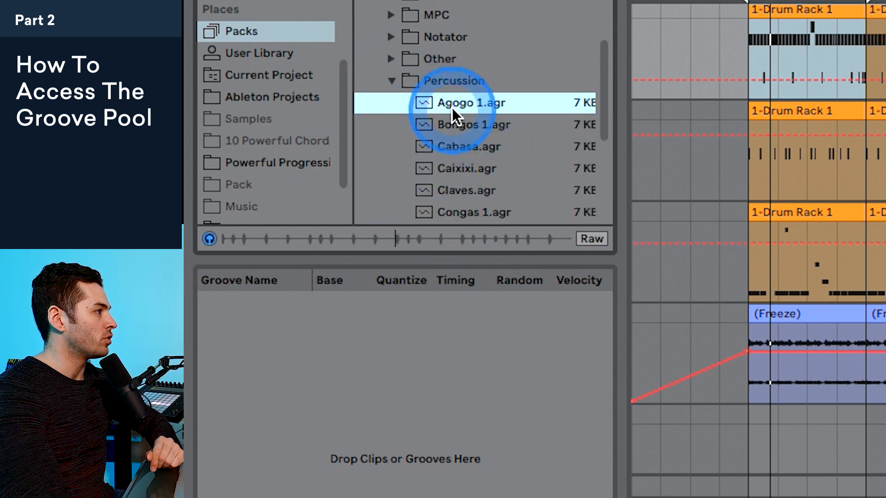
pyautogui.scroll(-5, 455, 111)
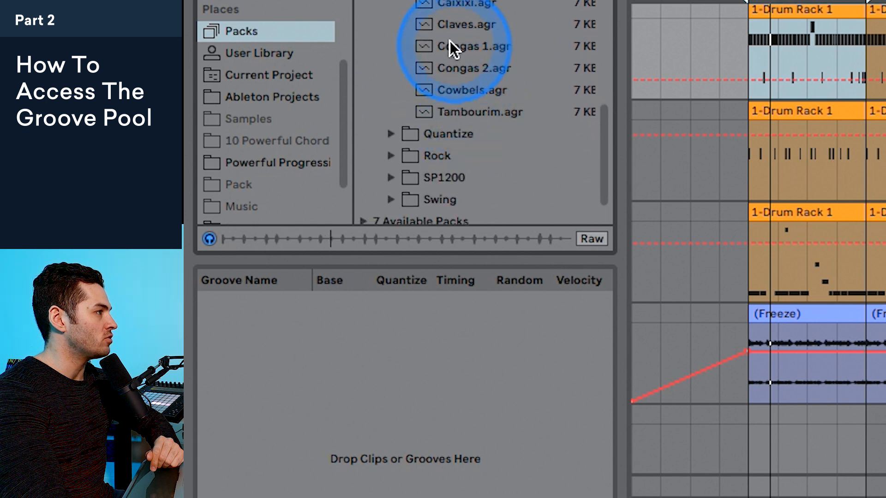
pyautogui.click(481, 65)
pyautogui.scroll(-1, 483, 63)
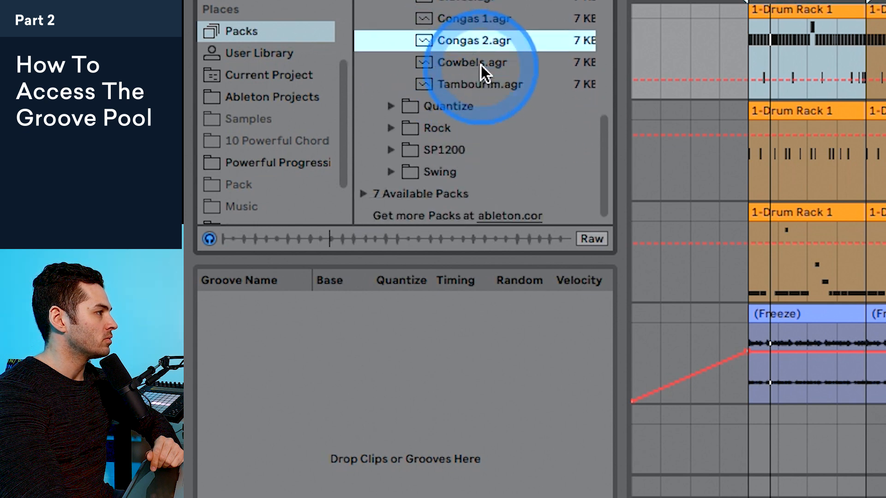
# Step: Expand the Swing groove folder and look through its presets, selecting Swing 8-45.agr and Swing 8-05.agr
pyautogui.click(390, 170)
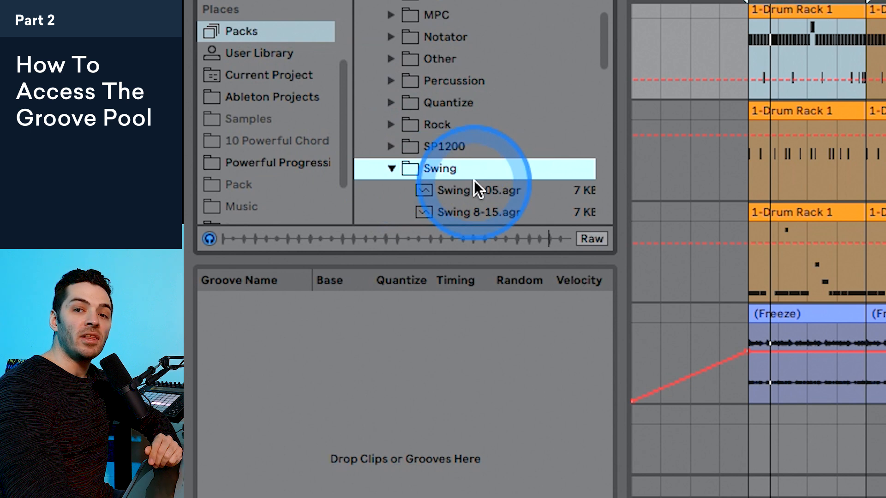
pyautogui.scroll(-5, 482, 157)
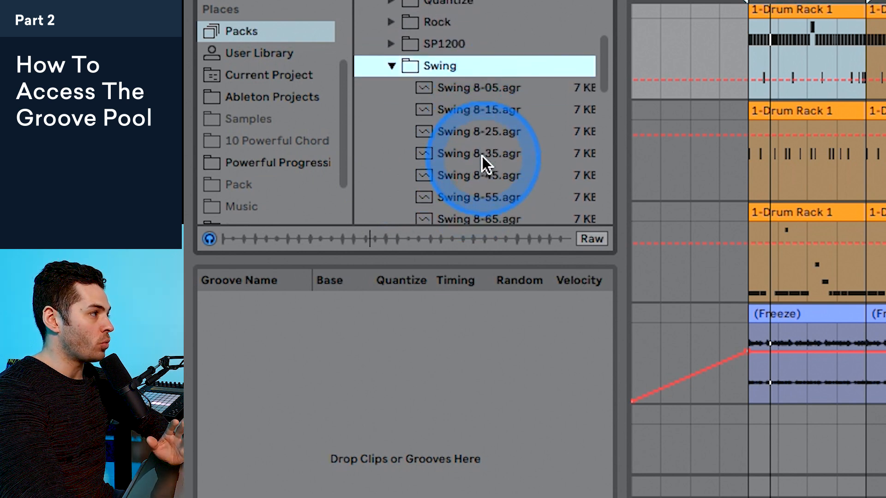
pyautogui.click(483, 164)
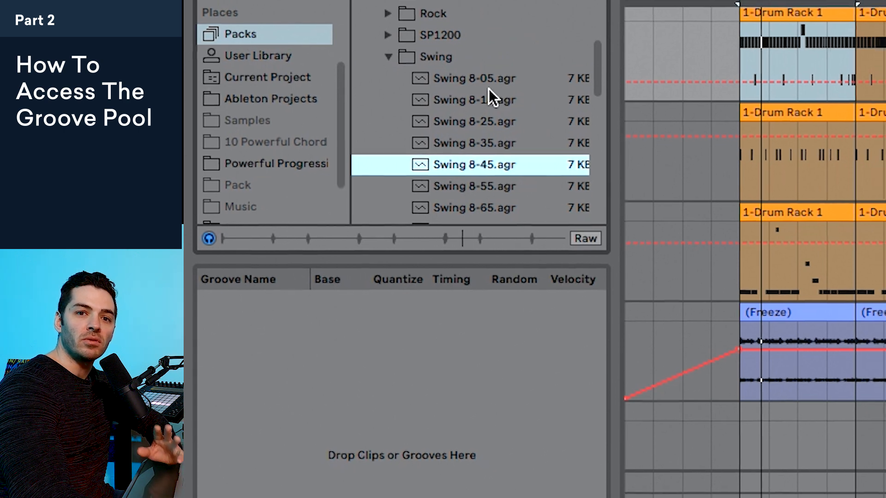
pyautogui.click(408, 107)
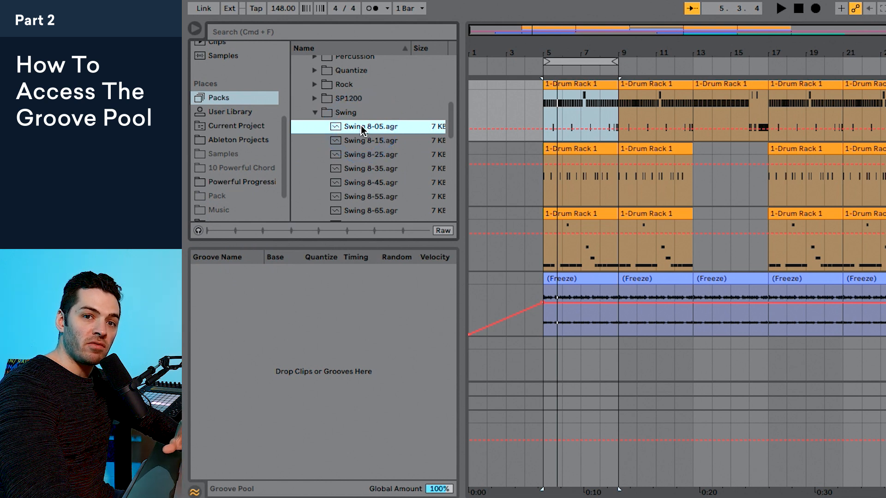
pyautogui.click(362, 127)
pyautogui.scroll(-4, 362, 128)
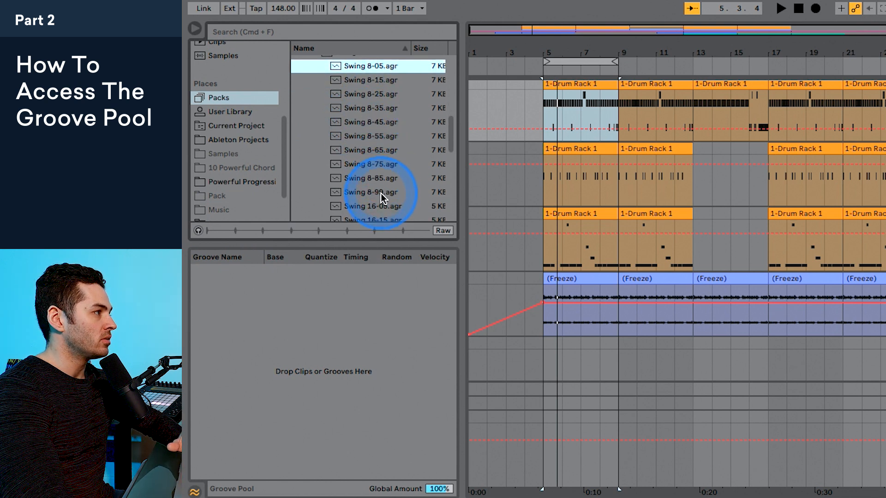
# Step: Enable sound preview in the browser and audition the Swing grooves, including Swing 8-05.agr, Swing 8-85.agr and Swing 8-99.agr
pyautogui.click(385, 80)
pyautogui.click(383, 68)
pyautogui.click(198, 231)
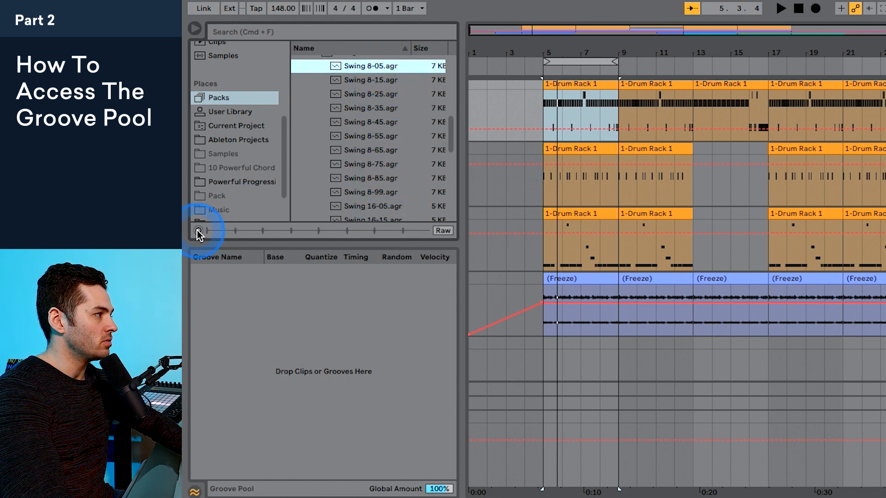
pyautogui.click(375, 179)
pyautogui.click(390, 194)
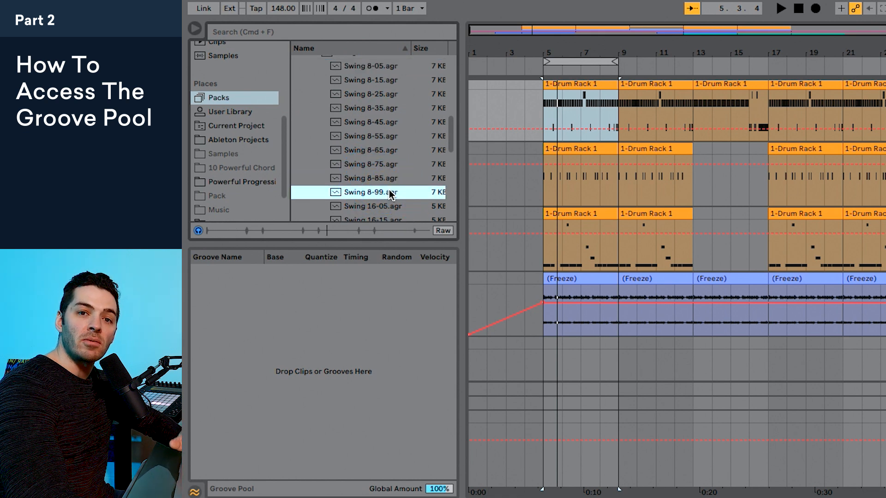
# Step: Turn the browser preview off and compare the swing amounts of Swing 8-05.agr, Swing 8-35.agr and Swing 8-55.agr
pyautogui.click(198, 231)
pyautogui.click(393, 133)
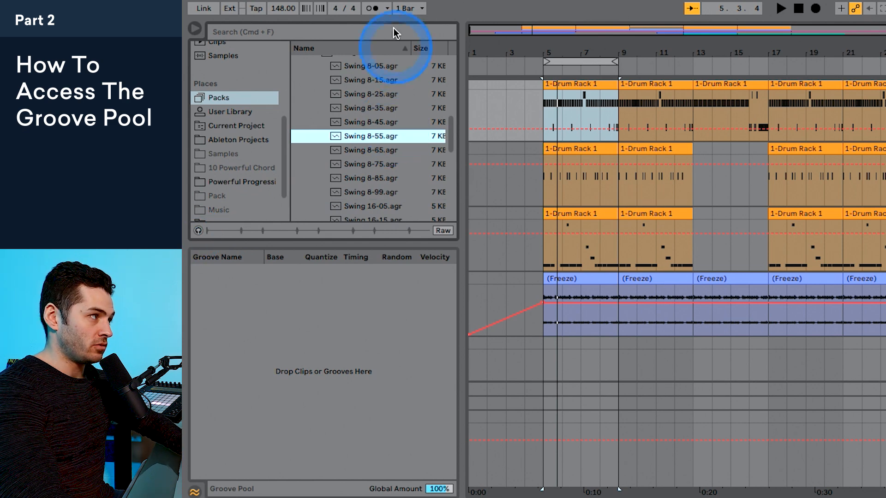
pyautogui.click(366, 69)
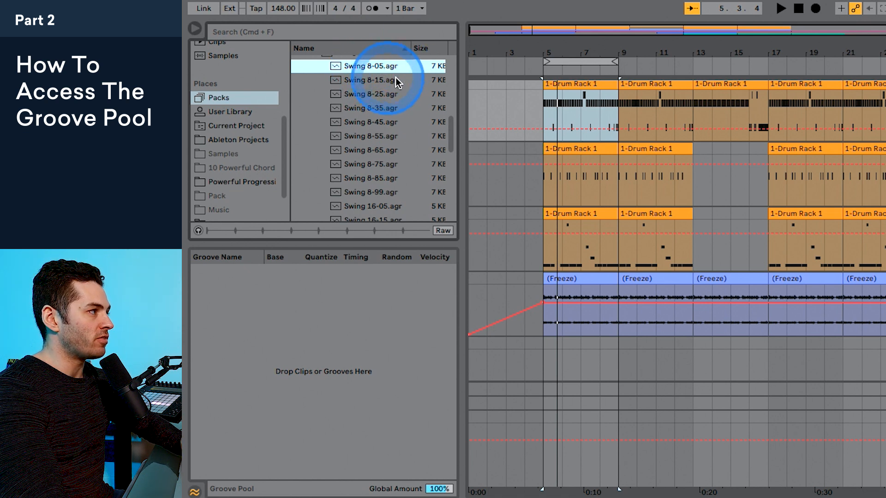
pyautogui.click(377, 108)
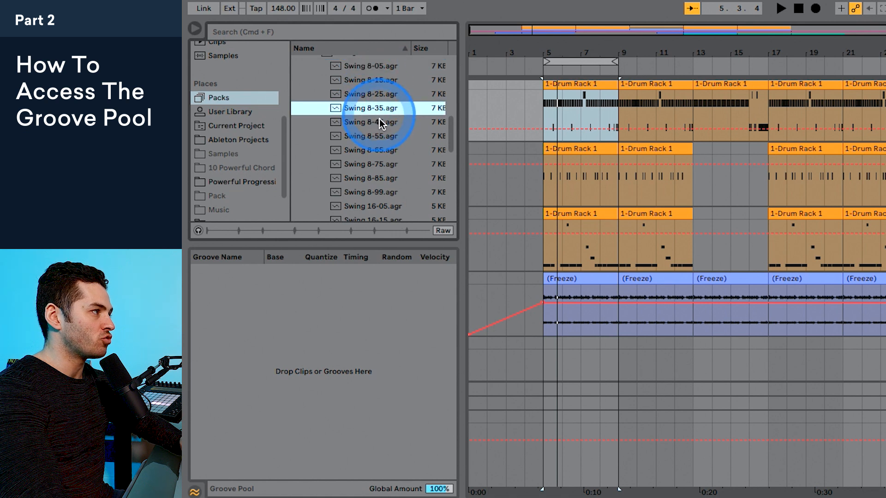
pyautogui.click(366, 137)
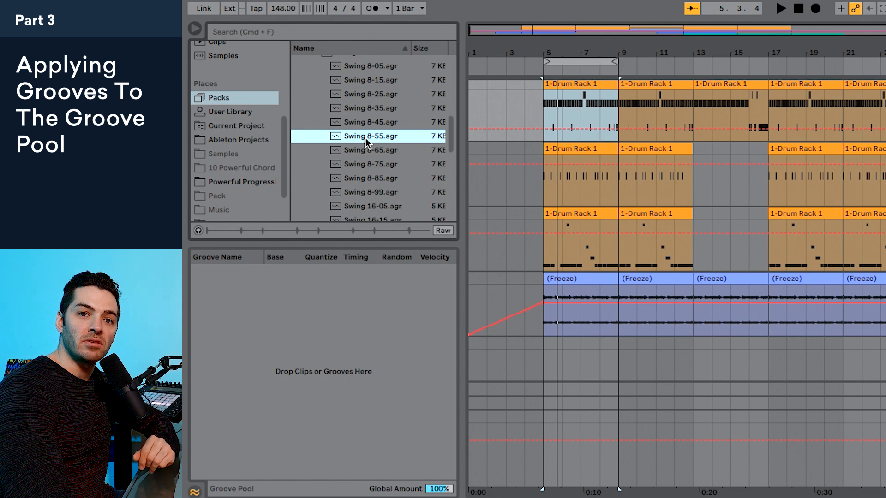
# Step: Add the Swing 8-55.agr groove from the Core Library to the Groove Pool
pyautogui.click(365, 137)
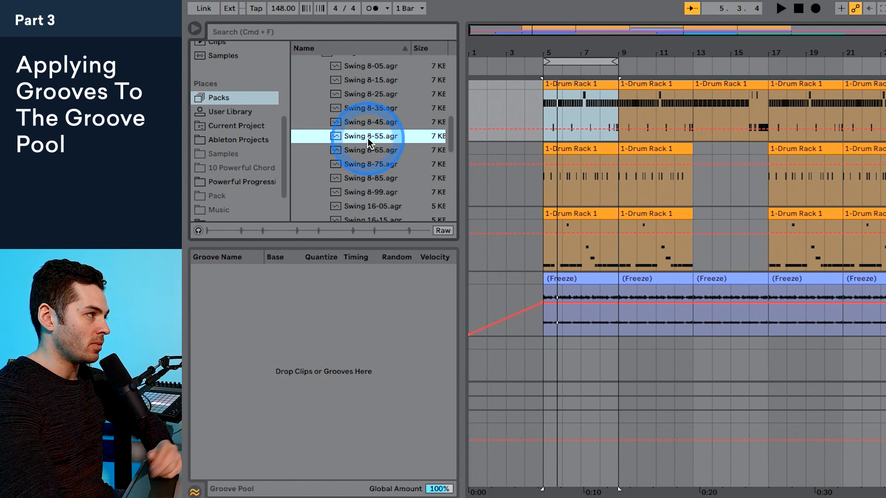
pyautogui.moveTo(367, 137); pyautogui.dragTo(293, 291)
pyautogui.click(213, 272)
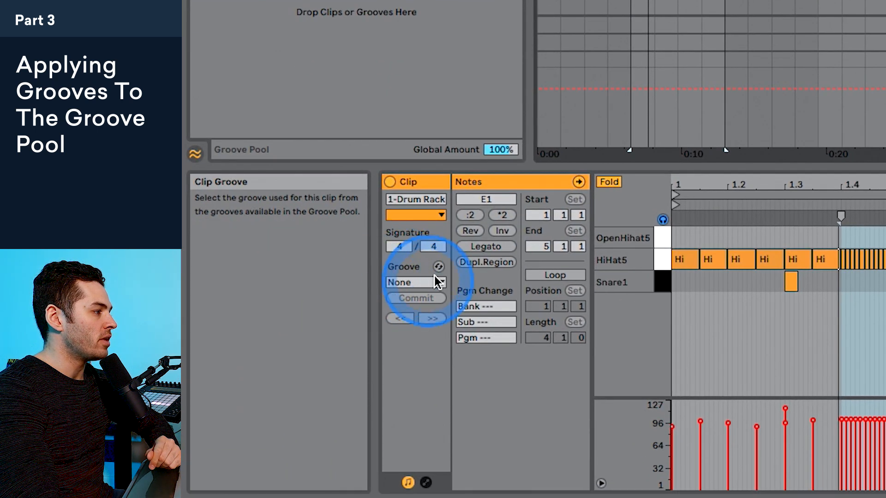
# Step: Assign the Swing 8-55 groove to the first drum clip and bring its opening notes into view in the note editor
pyautogui.click(405, 282)
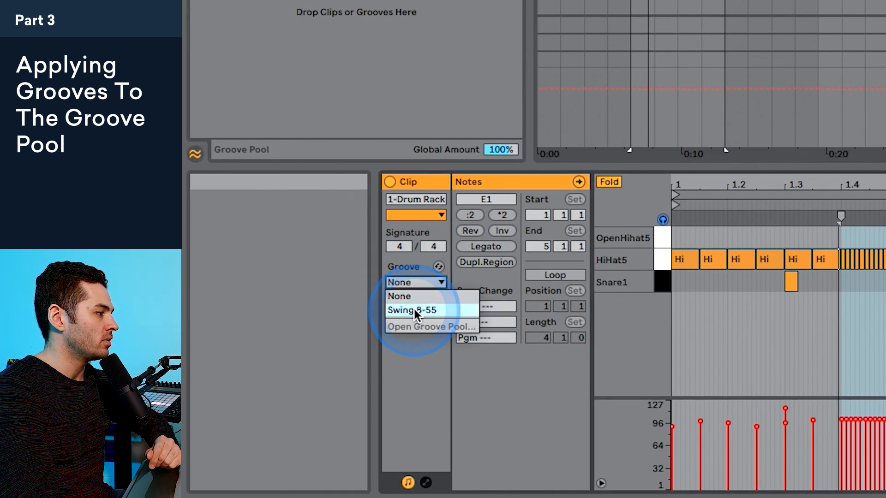
pyautogui.click(413, 309)
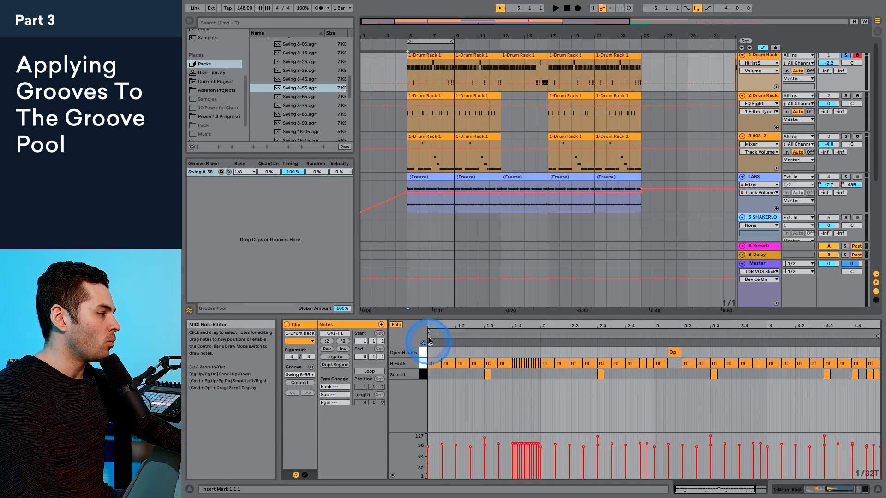
pyautogui.moveTo(428, 341); pyautogui.dragTo(421, 350)
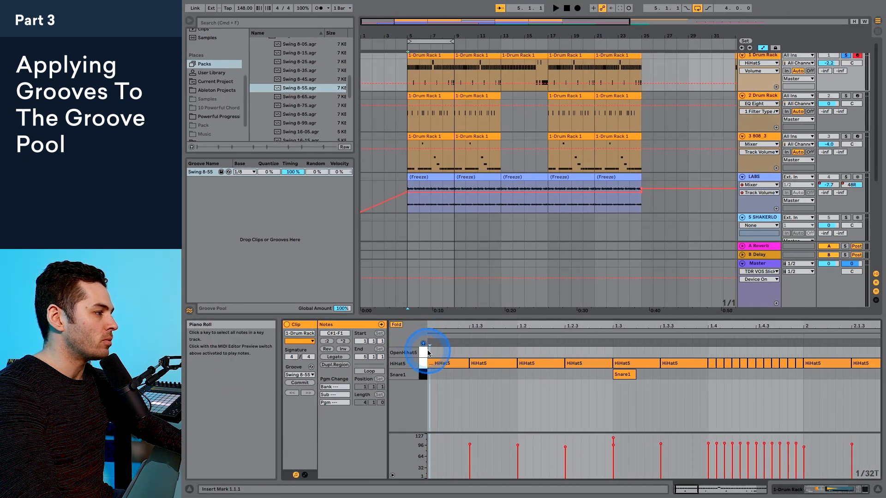
# Step: Play the drum clip with its groove, and set the clip's groove to None to hear the straight timing
pyautogui.press('space')
pyautogui.hscroll(1, 462, 350)
pyautogui.press('space')
pyautogui.click(300, 383)
pyautogui.press('space')
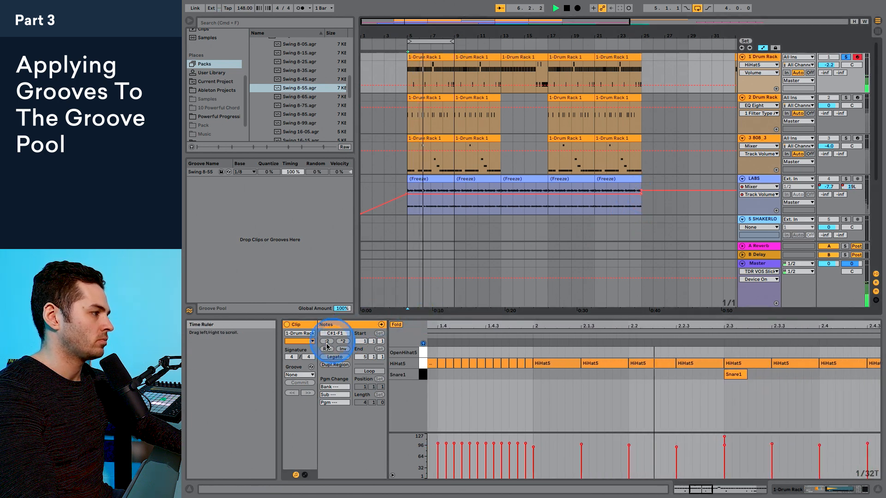
# Step: Set the drum clip's groove back to Swing 8-55 and listen to the swung timing
pyautogui.click(300, 375)
pyautogui.click(299, 389)
pyautogui.press('space')
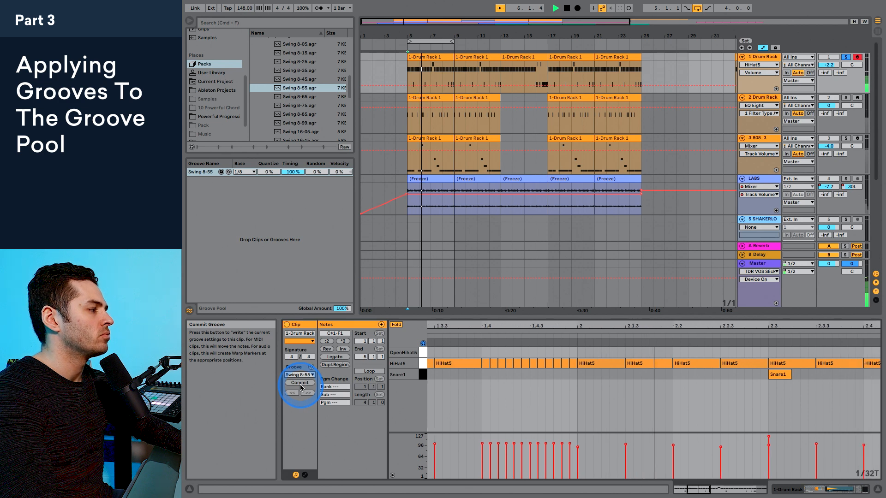
pyautogui.press('space')
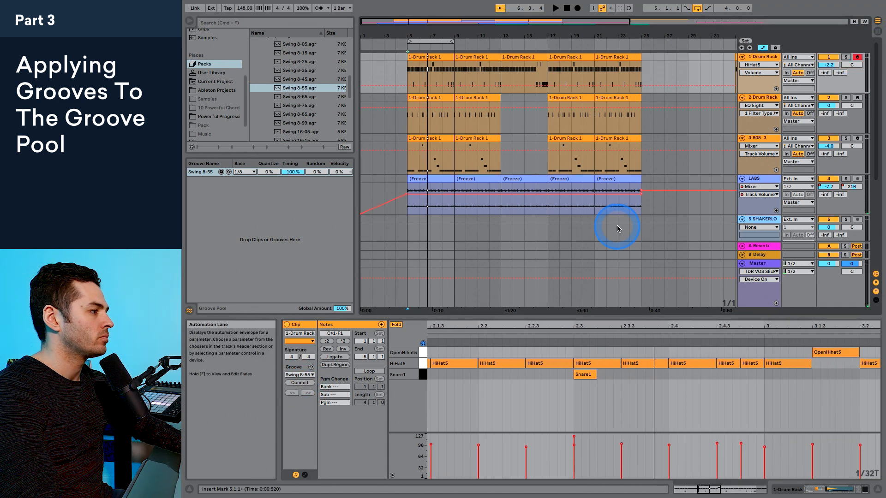
# Step: Compare the full beat with the drum clip's groove set to None and set back to Swing 8-55
pyautogui.scroll(-2, 617, 227)
pyautogui.click(313, 374)
pyautogui.click(302, 383)
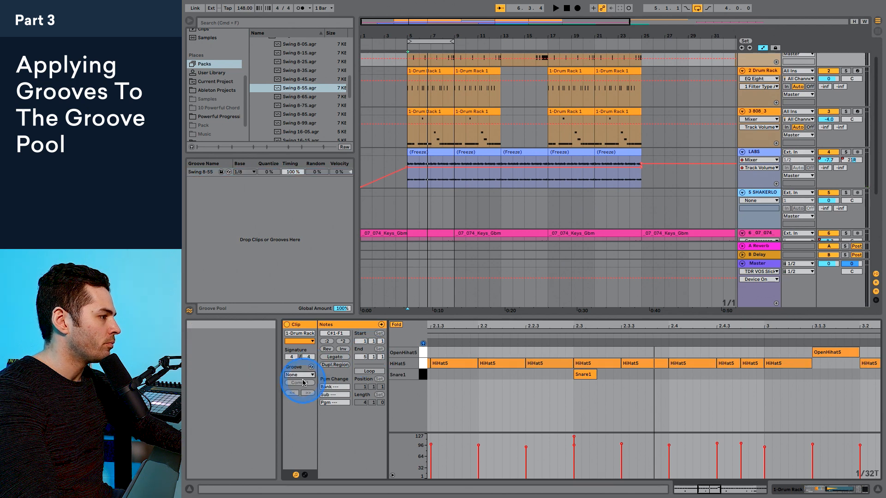
pyautogui.press('space')
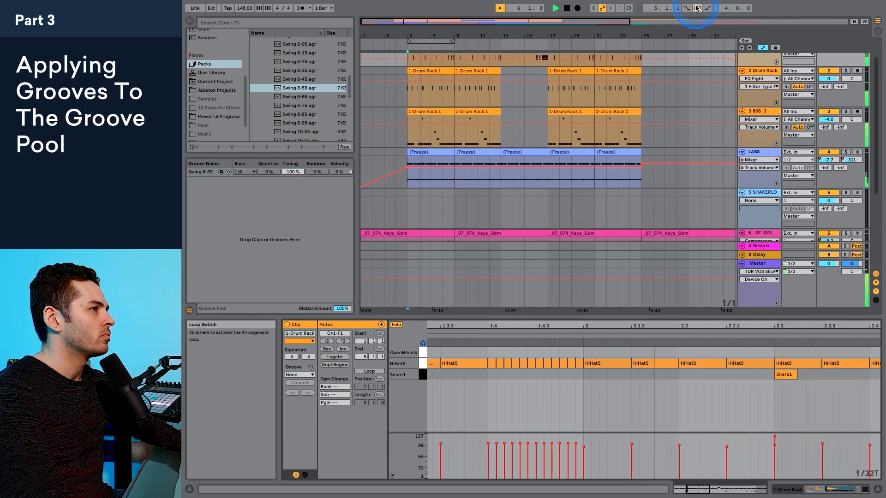
pyautogui.click(300, 375)
pyautogui.click(298, 389)
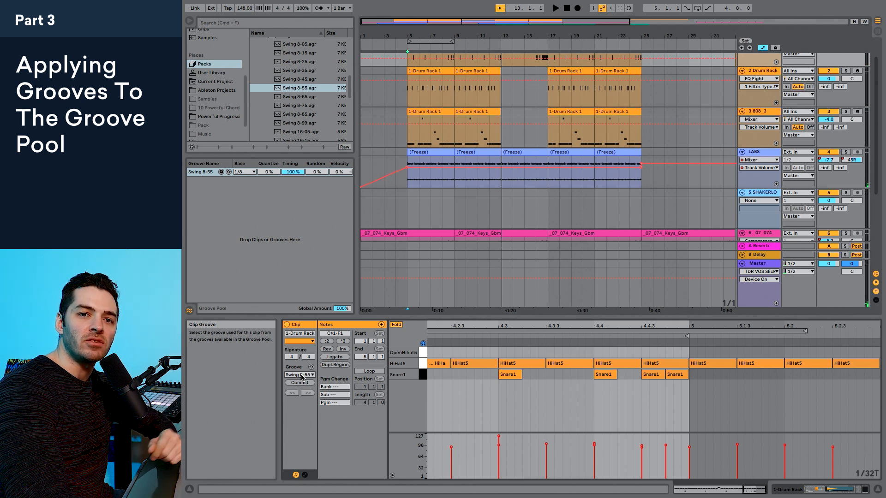
# Step: Apply Swing 8-55.agr from the browser directly onto the first drum clip in the arrangement and play it back
pyautogui.click(282, 101)
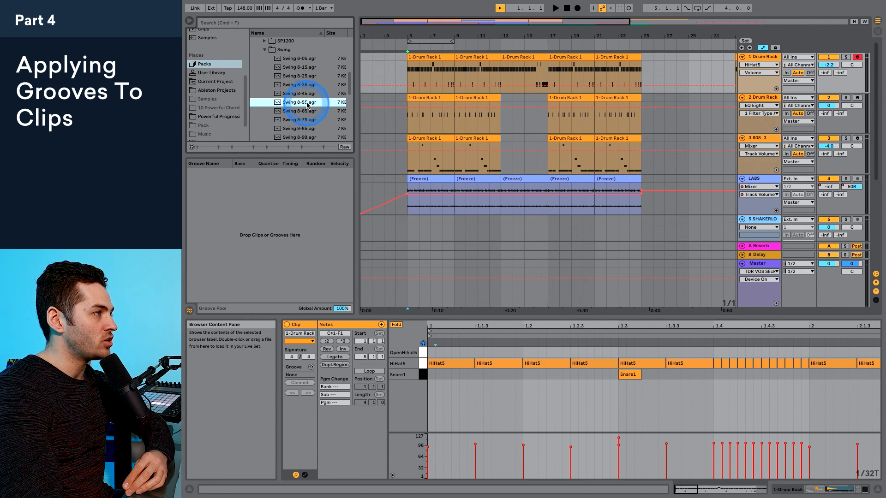
pyautogui.moveTo(298, 106); pyautogui.dragTo(342, 57)
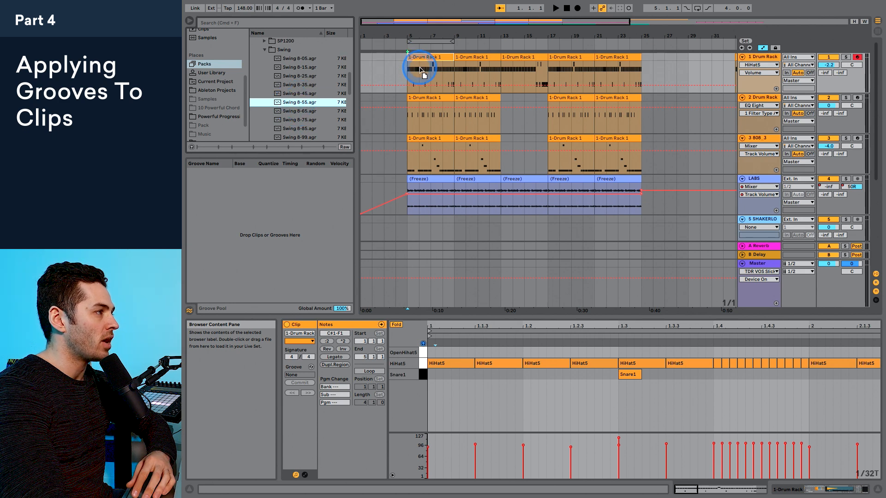
pyautogui.moveTo(421, 69); pyautogui.dragTo(421, 69)
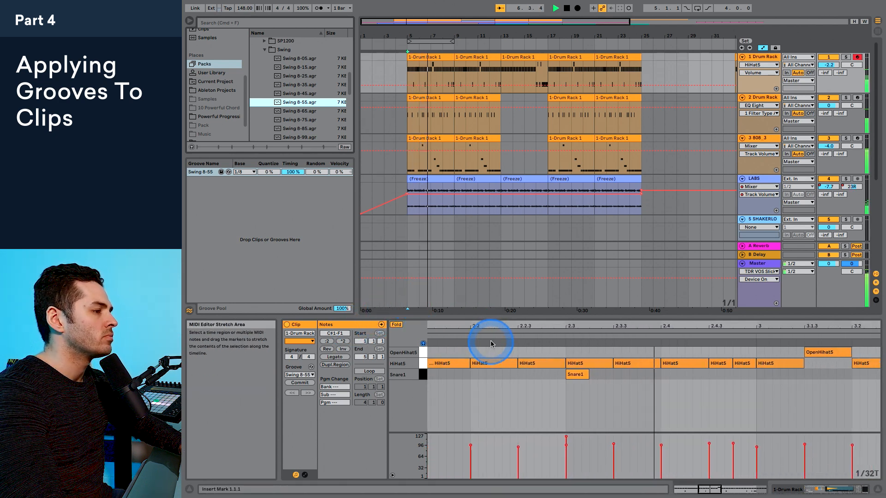
pyautogui.press('space')
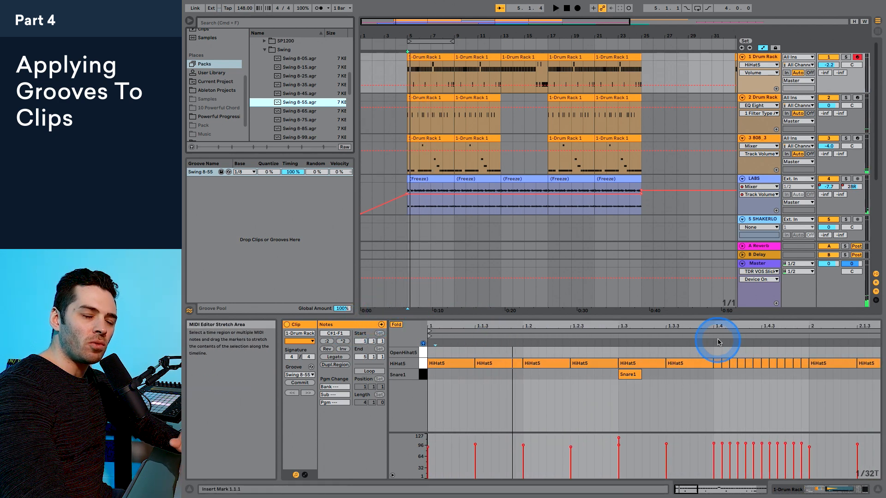
# Step: Play the grooved drum clip from the hi-hat roll at 1.4 and from its start, comparing the playback with the displayed notes
pyautogui.click(713, 376)
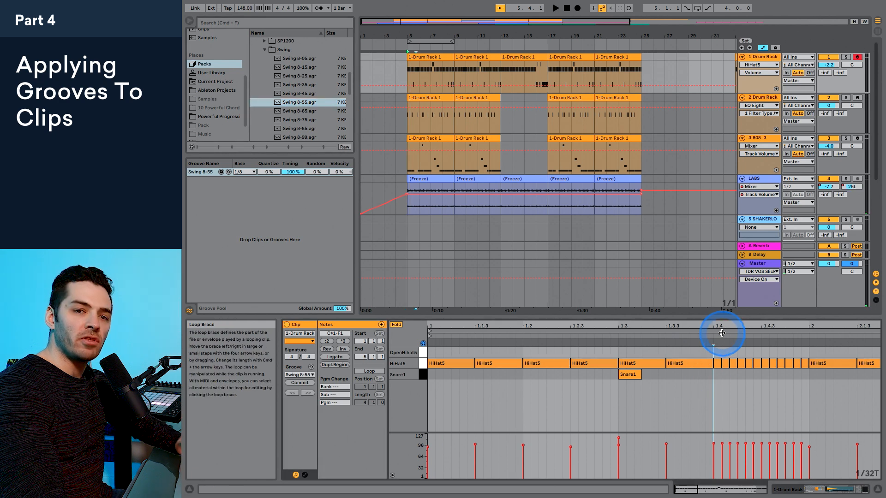
pyautogui.press('space')
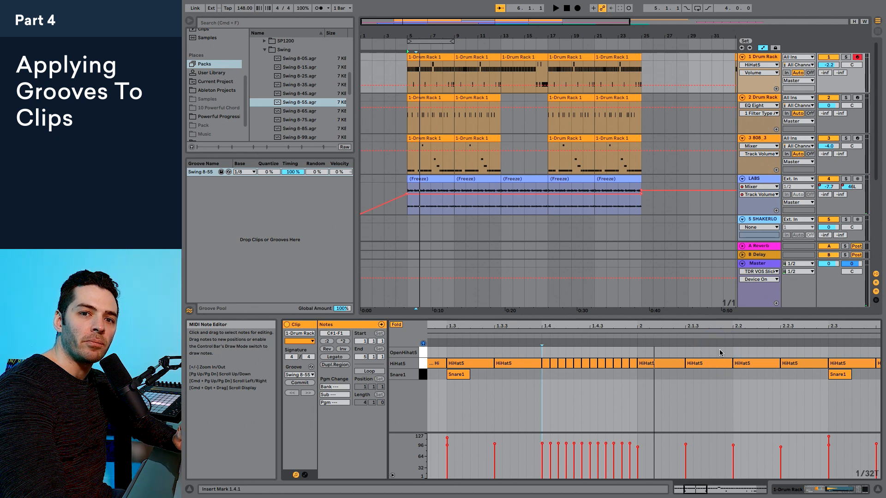
pyautogui.click(312, 383)
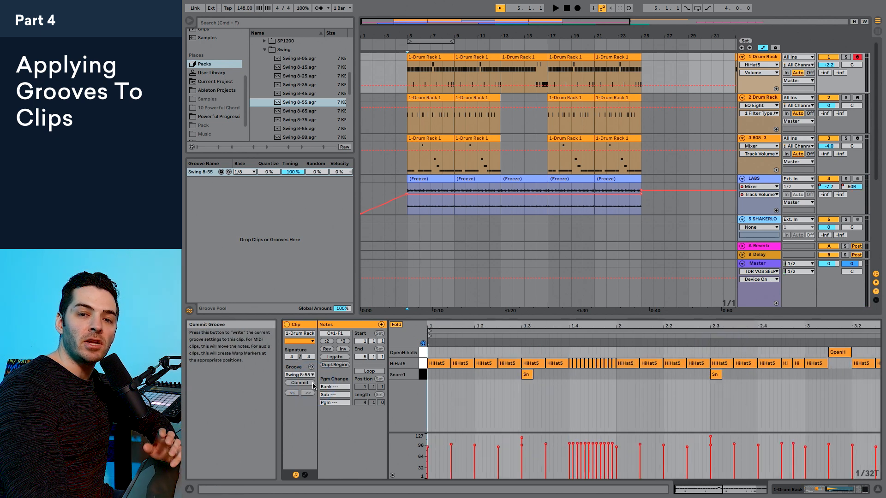
pyautogui.moveTo(469, 322); pyautogui.dragTo(458, 326)
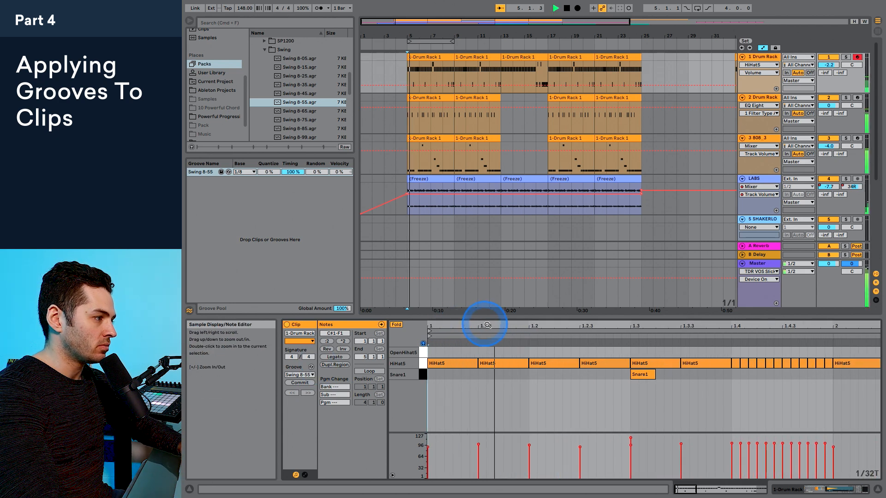
pyautogui.press('space')
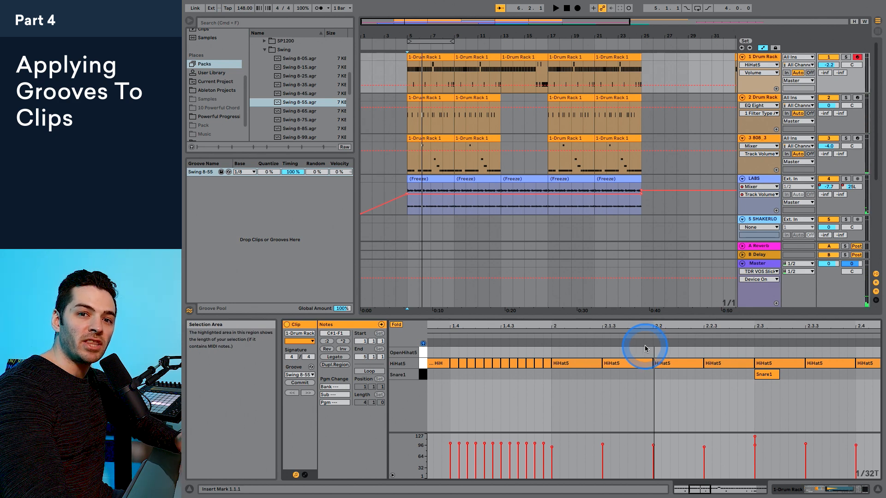
pyautogui.press('space')
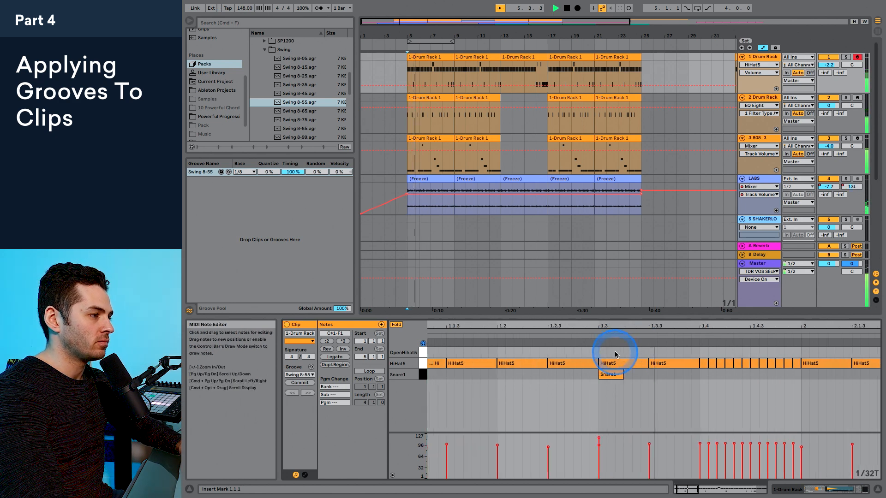
pyautogui.press('space')
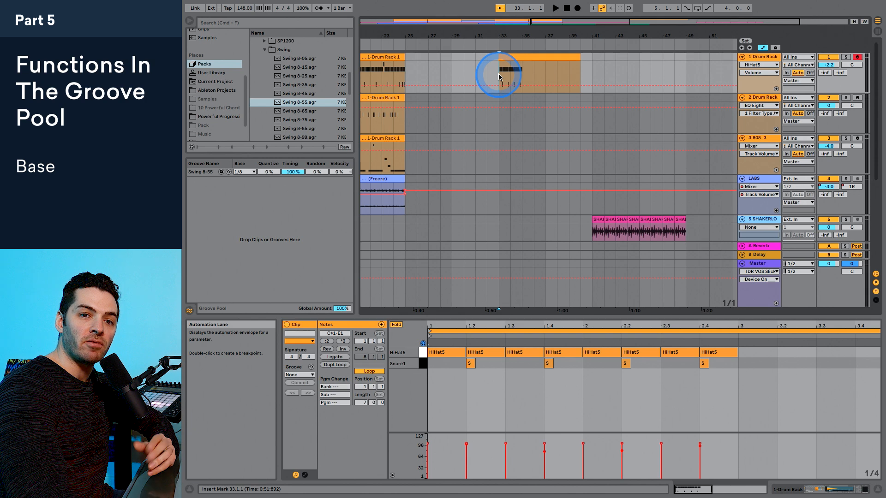
# Step: Play the quarter-note hi-hat and snare clip at bar 33 without a groove
pyautogui.click(515, 109)
pyautogui.click(459, 353)
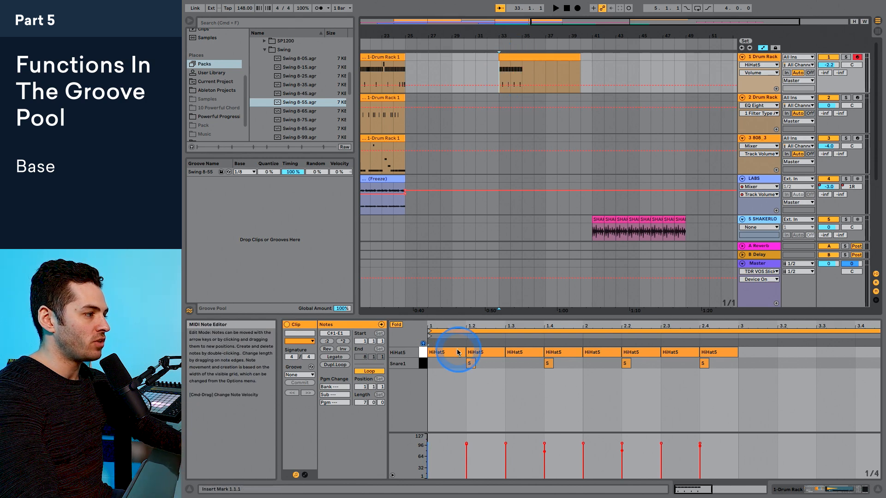
pyautogui.click(431, 372)
pyautogui.press('space')
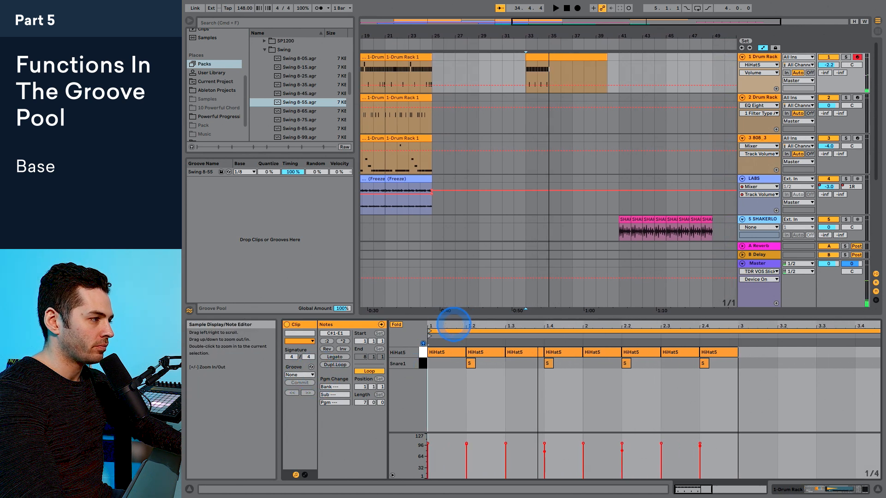
# Step: Compare the quarter-note clip with its groove set to Swing 8-55 and set back to None
pyautogui.click(312, 375)
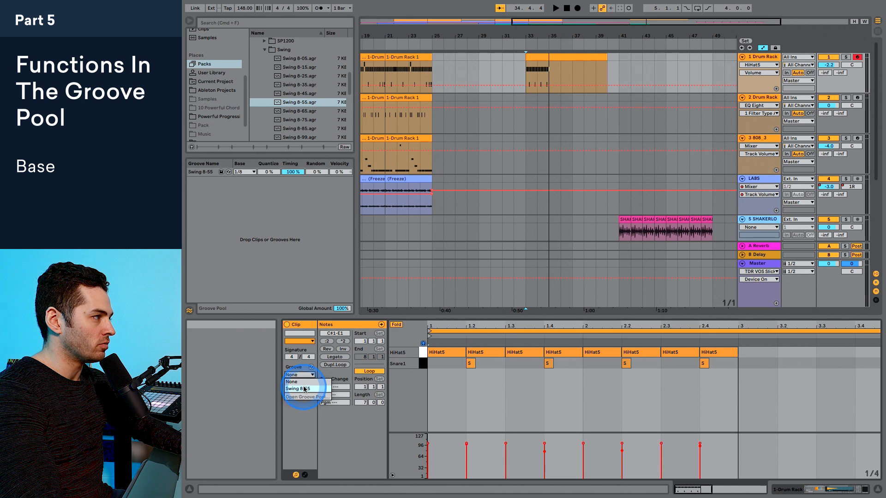
pyautogui.click(300, 383)
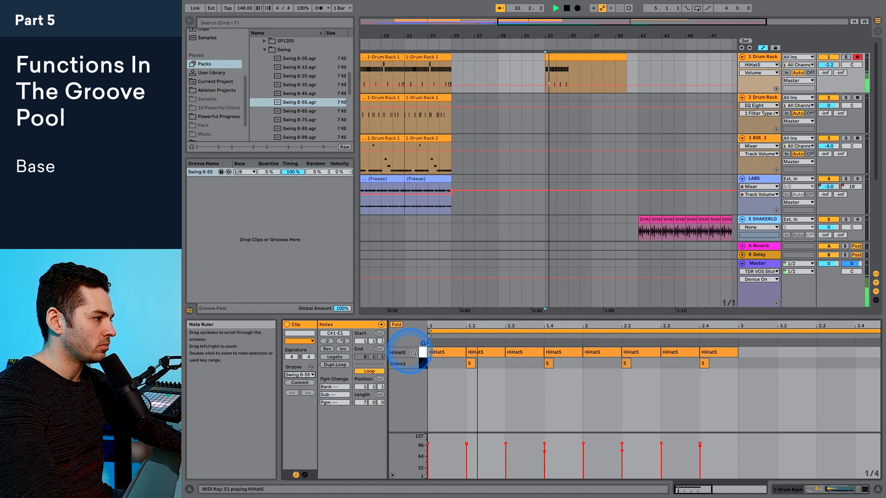
pyautogui.click(301, 383)
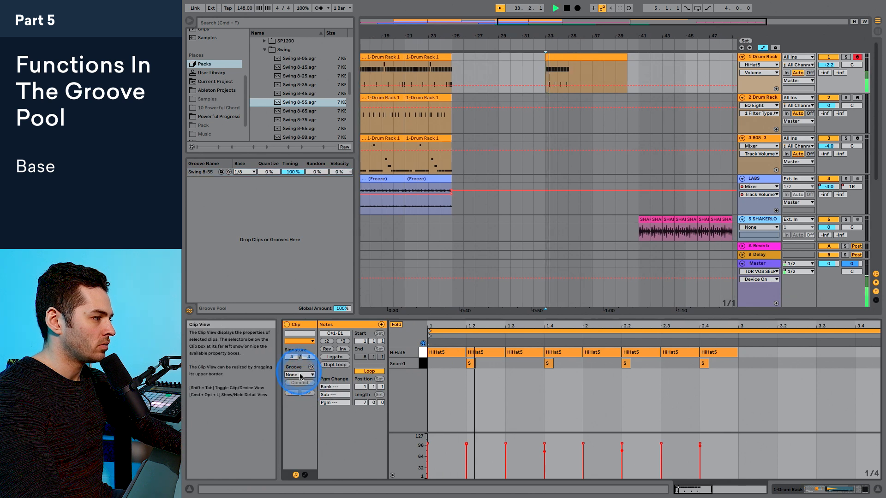
pyautogui.press('space')
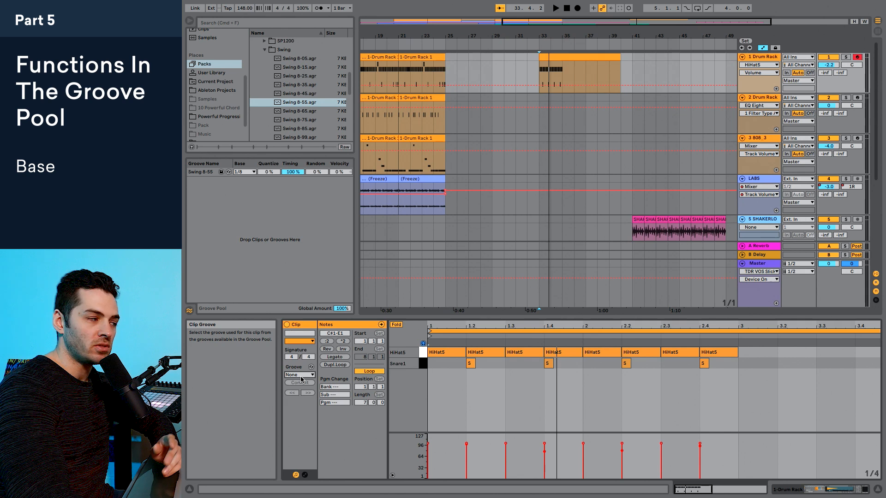
# Step: Turn the clip's quarter-note hi-hats into eighth notes by keeping the first four, doubling their speed and duplicating them through bar 2
pyautogui.click(453, 354)
pyautogui.click(493, 353)
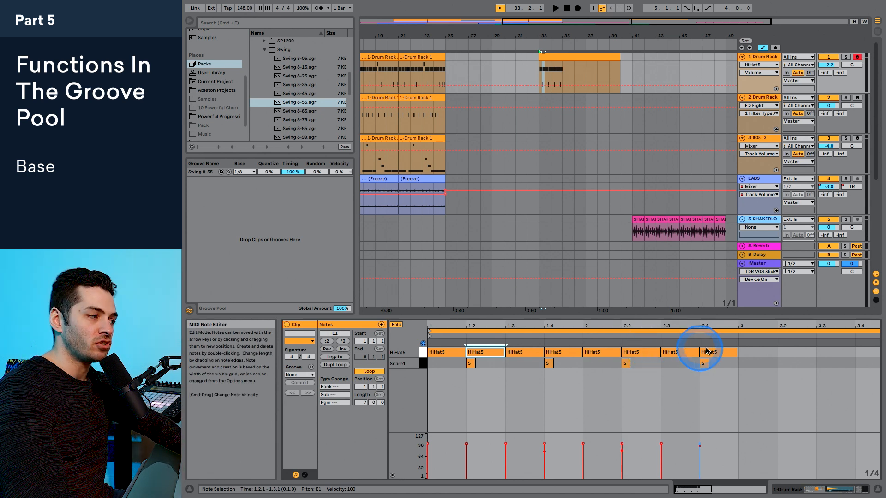
pyautogui.moveTo(746, 350); pyautogui.dragTo(443, 356)
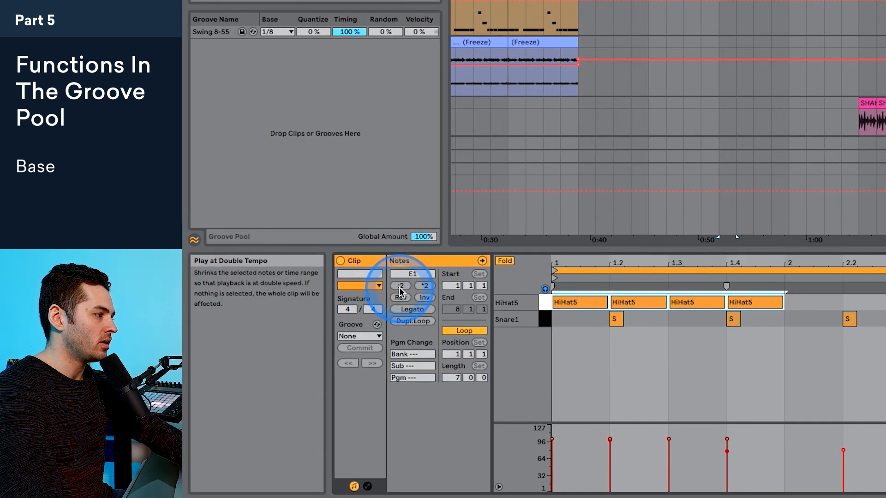
pyautogui.click(400, 290)
pyautogui.click(587, 306)
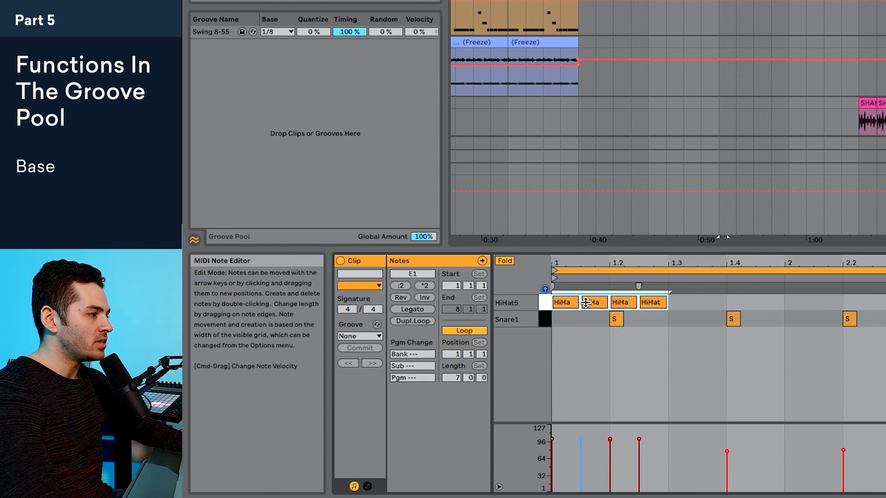
pyautogui.press('super+d')
pyautogui.press('super+d')
pyautogui.press('super+d')
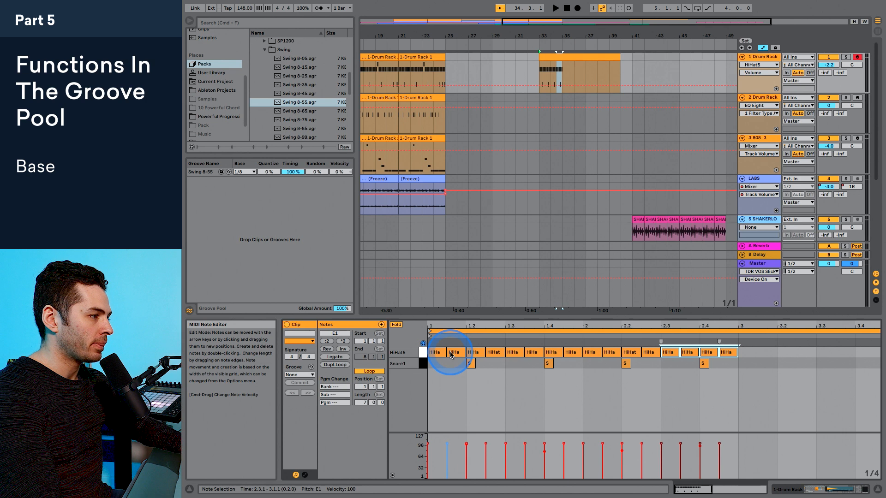
# Step: Play the eighth-note hi-hat clip from its start without a groove, and set its groove to Swing 8-55
pyautogui.click(431, 363)
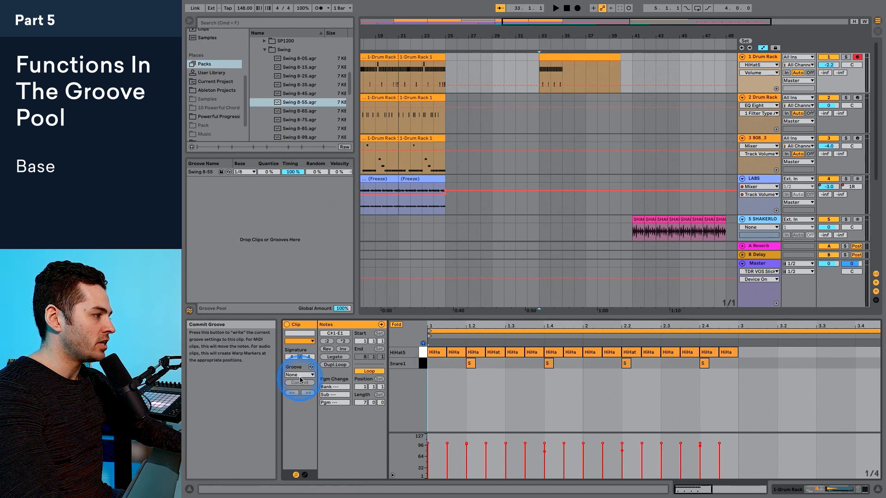
pyautogui.press('space')
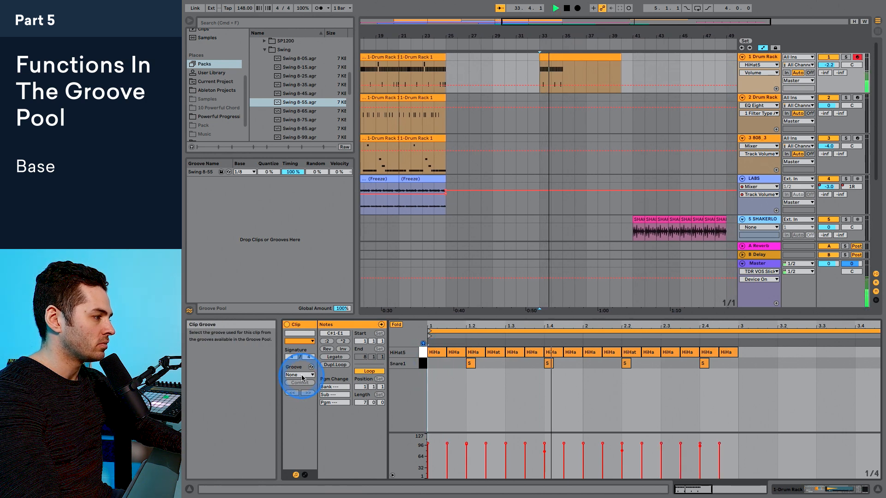
pyautogui.click(300, 375)
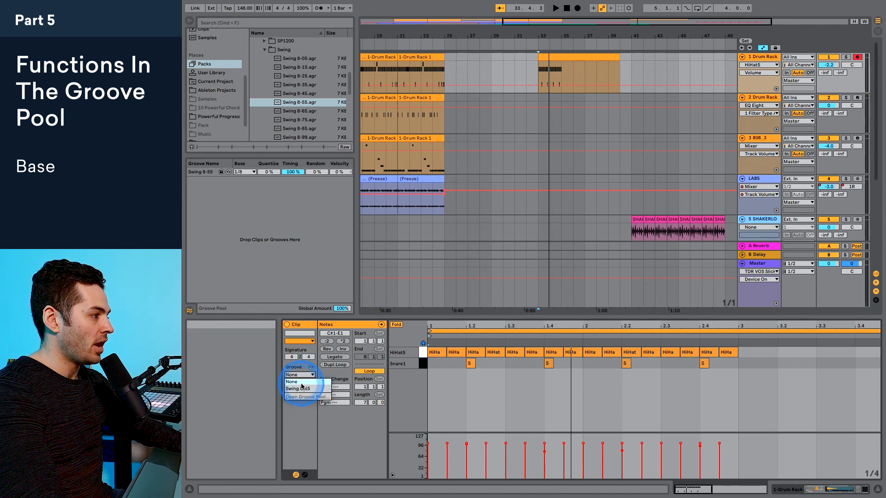
pyautogui.click(302, 389)
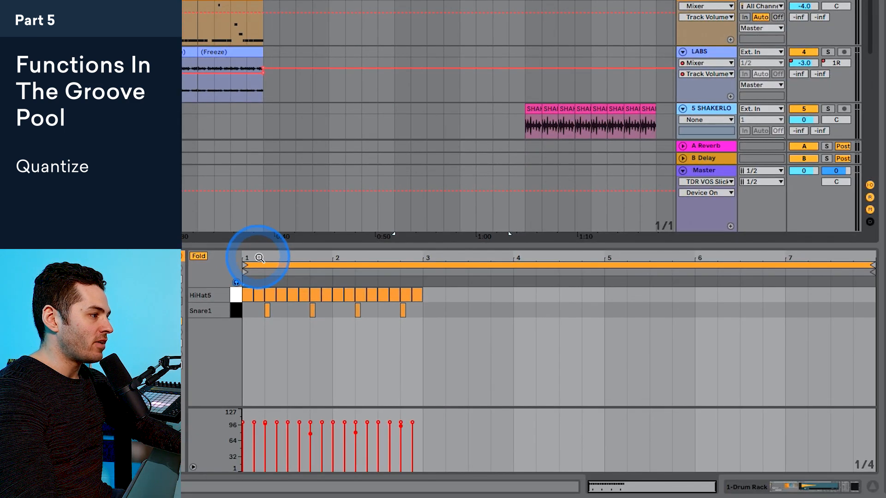
# Step: Delete all hi-hat notes from beat 1.3 onward, keeping only the first four eighth notes
pyautogui.moveTo(489, 433); pyautogui.dragTo(528, 433)
pyautogui.moveTo(275, 255); pyautogui.dragTo(546, 310)
pyautogui.moveTo(545, 258); pyautogui.dragTo(526, 257)
pyautogui.moveTo(635, 296); pyautogui.dragTo(336, 293)
pyautogui.press('Delete')
pyautogui.moveTo(265, 257); pyautogui.dragTo(286, 257)
# Step: Shift the second, third and fourth hi-hat notes slightly late by differing amounts so they sit off the grid
pyautogui.click(427, 298)
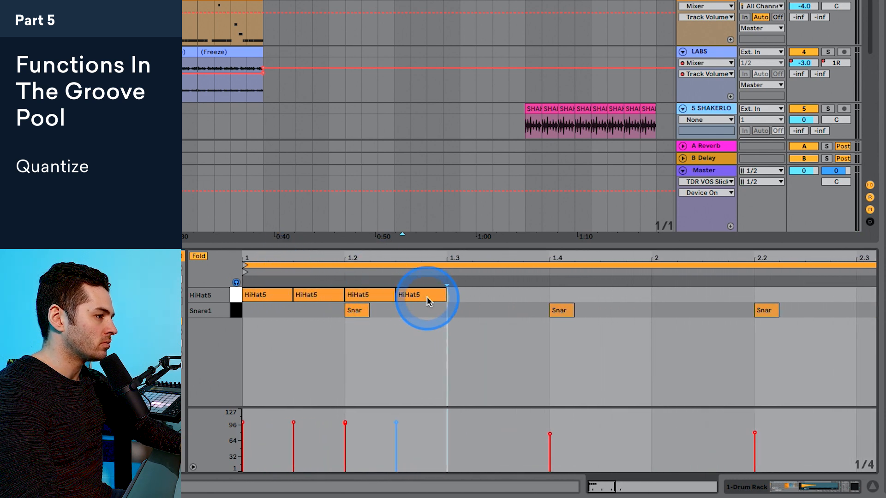
pyautogui.moveTo(436, 303); pyautogui.dragTo(387, 297)
pyautogui.moveTo(319, 296); pyautogui.dragTo(324, 297)
pyautogui.click(423, 296)
pyautogui.moveTo(424, 298)
pyautogui.mouseDown()
pyautogui.moveTo(379, 296)
pyautogui.moveTo(417, 298)
pyautogui.mouseUp()
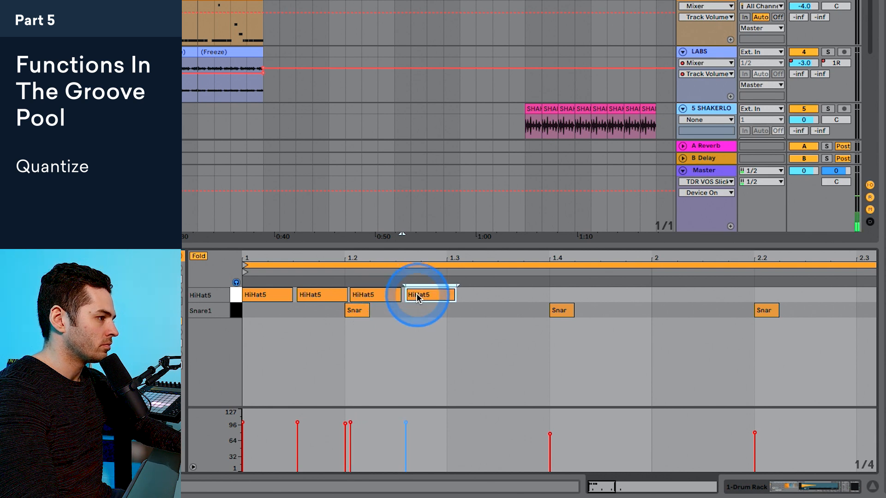
# Step: Duplicate the four off-grid hi-hats twice to extend the uneven pattern to beat 2.3, and play it
pyautogui.click(276, 281)
pyautogui.moveTo(466, 294); pyautogui.dragTo(274, 291)
pyautogui.hotkey('ctrl', 'd')
pyautogui.click(454, 296)
pyautogui.moveTo(453, 294)
pyautogui.mouseDown()
pyautogui.moveTo(445, 294)
pyautogui.moveTo(626, 293)
pyautogui.mouseUp()
pyautogui.click(464, 296)
pyautogui.click(454, 312)
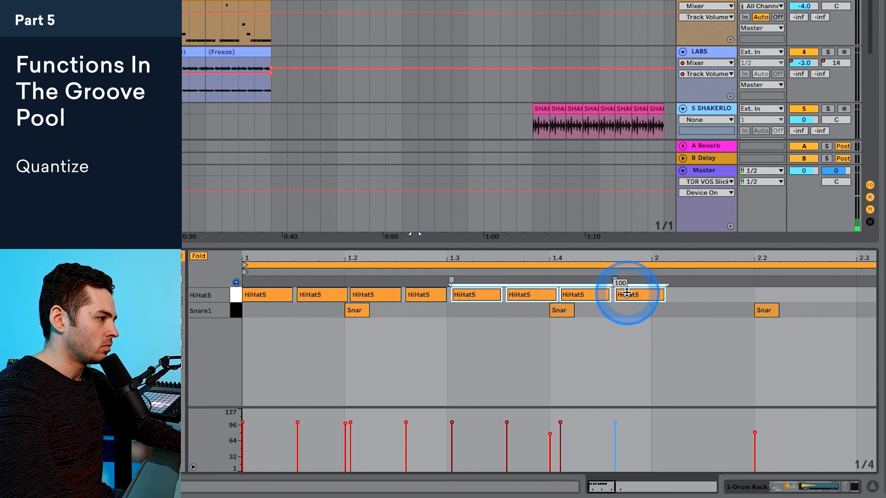
pyautogui.hotkey('ctrl', 'd')
pyautogui.press('space')
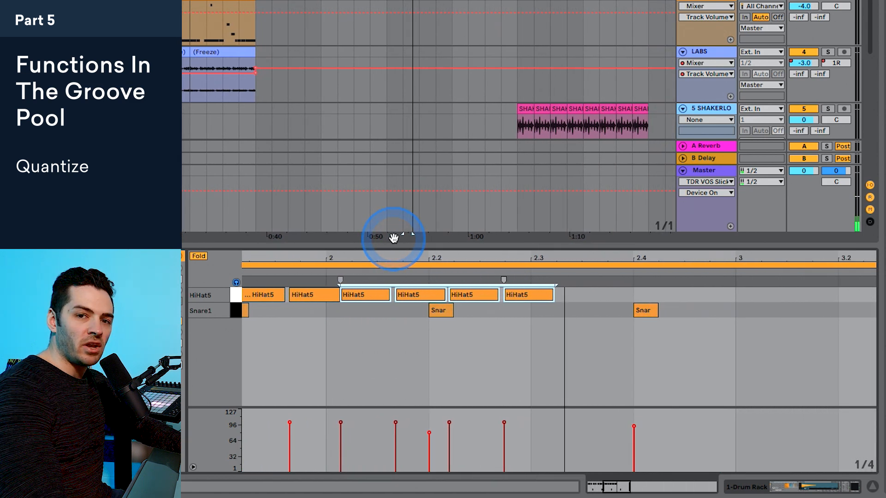
# Step: Set Swing 8-55's Timing to 0% and Quantize to 100%, and commit the groove to the clip
pyautogui.moveTo(394, 238); pyautogui.dragTo(262, 229)
pyautogui.moveTo(312, 111); pyautogui.dragTo(322, 120)
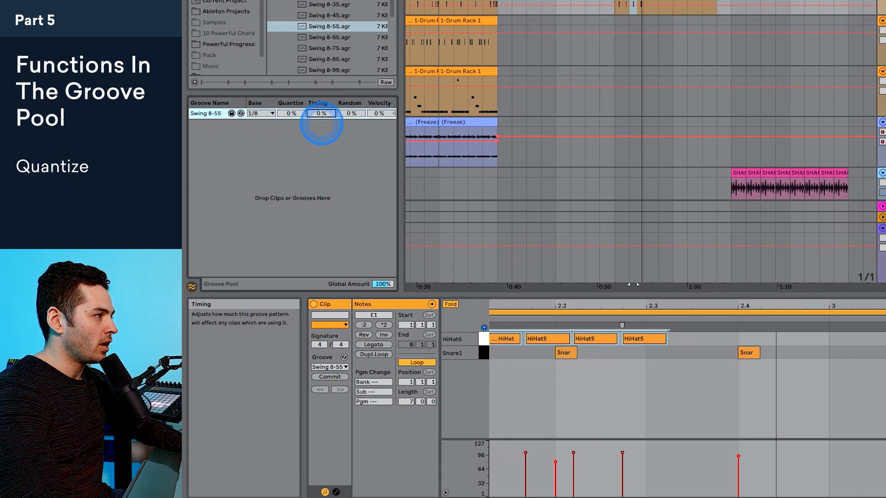
pyautogui.moveTo(544, 302); pyautogui.dragTo(530, 300)
pyautogui.moveTo(287, 115); pyautogui.dragTo(288, 109)
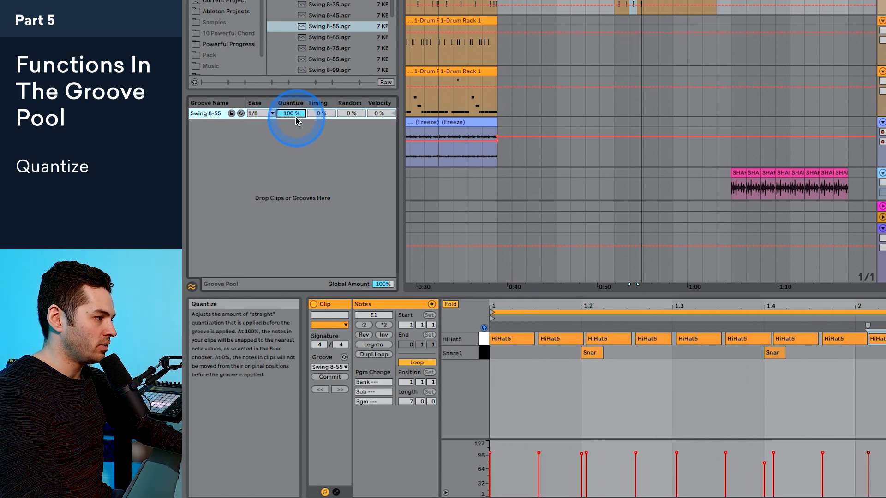
pyautogui.click(769, 377)
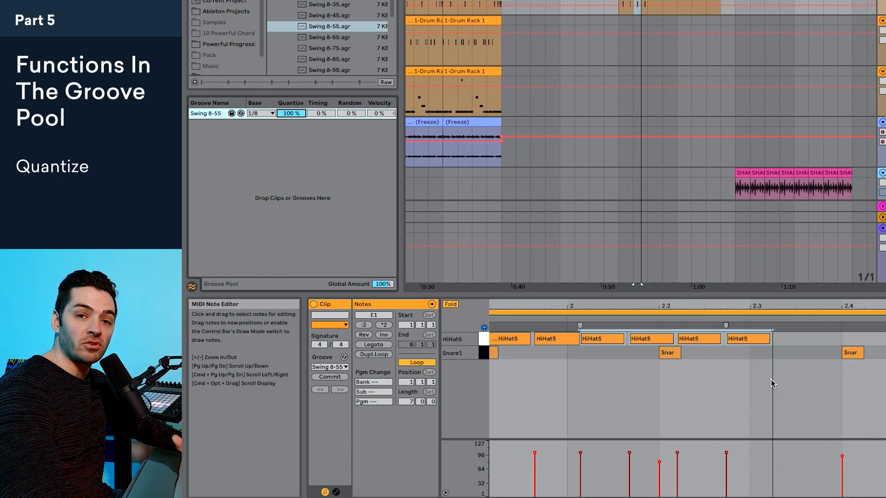
pyautogui.click(330, 377)
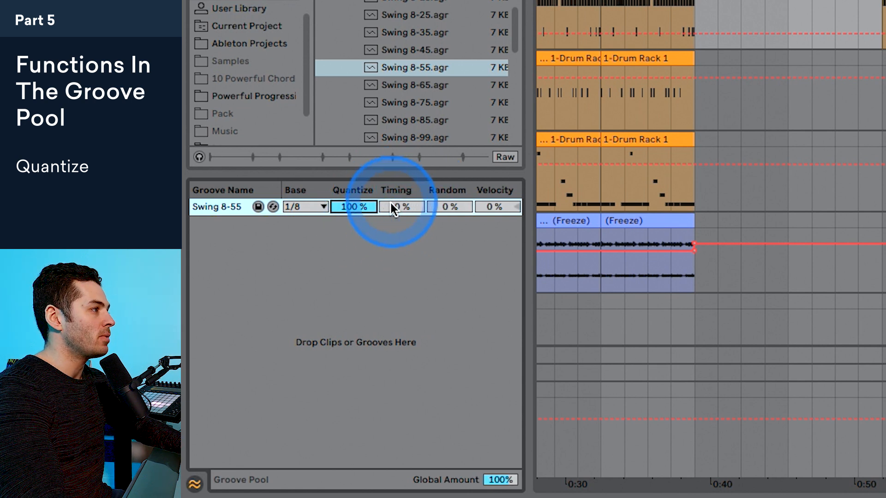
# Step: Raise Swing 8-55's Timing to about 50% and on to 100%, and play the result
pyautogui.moveTo(402, 207); pyautogui.dragTo(403, 197)
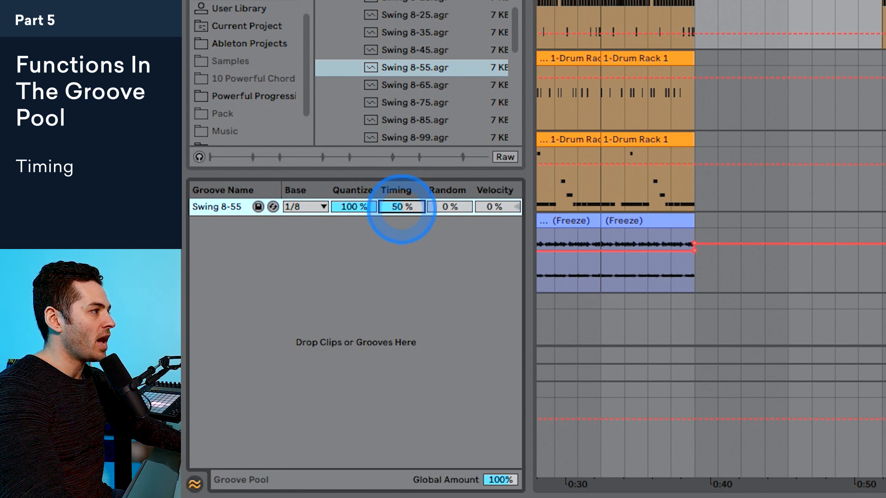
pyautogui.moveTo(402, 207); pyautogui.dragTo(402, 206)
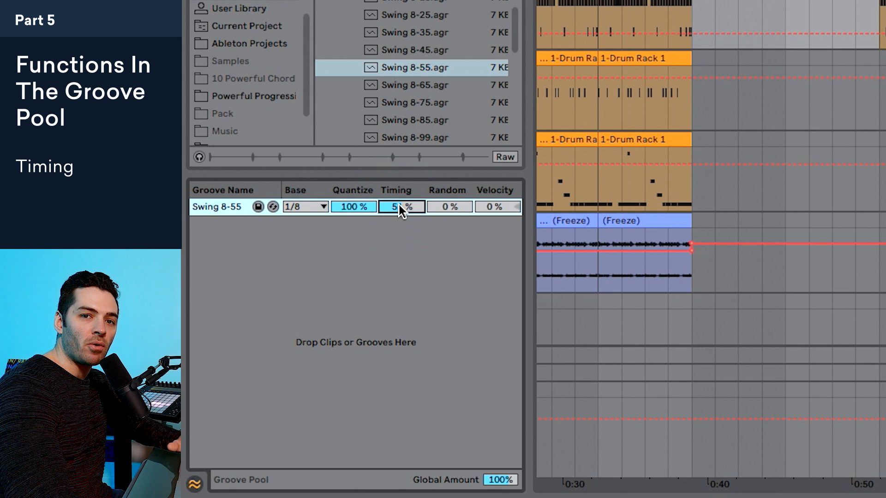
pyautogui.moveTo(399, 205); pyautogui.dragTo(400, 189)
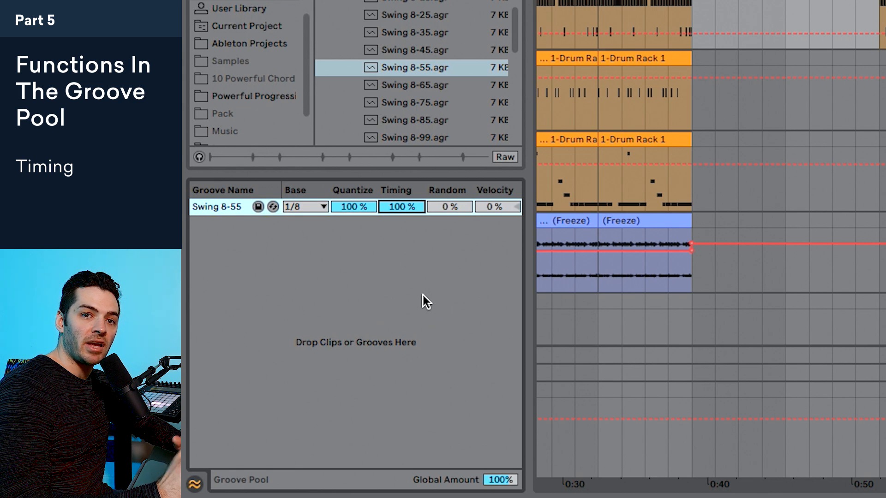
pyautogui.press('space')
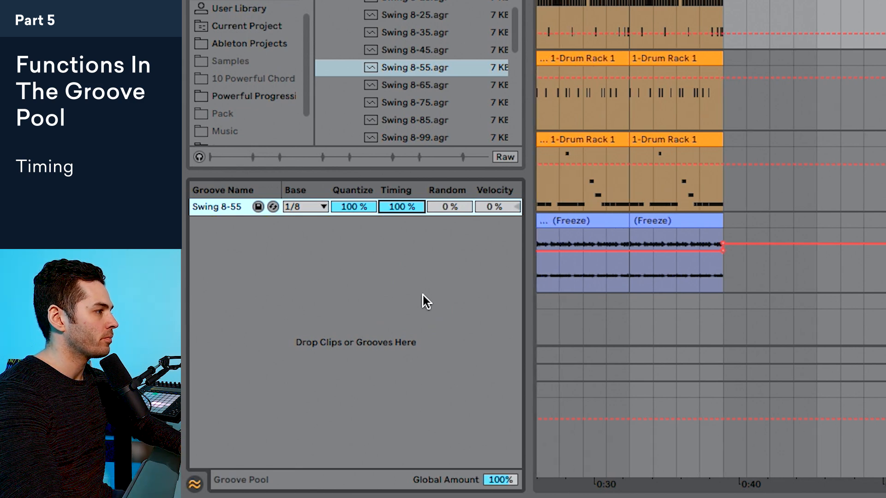
pyautogui.press('space')
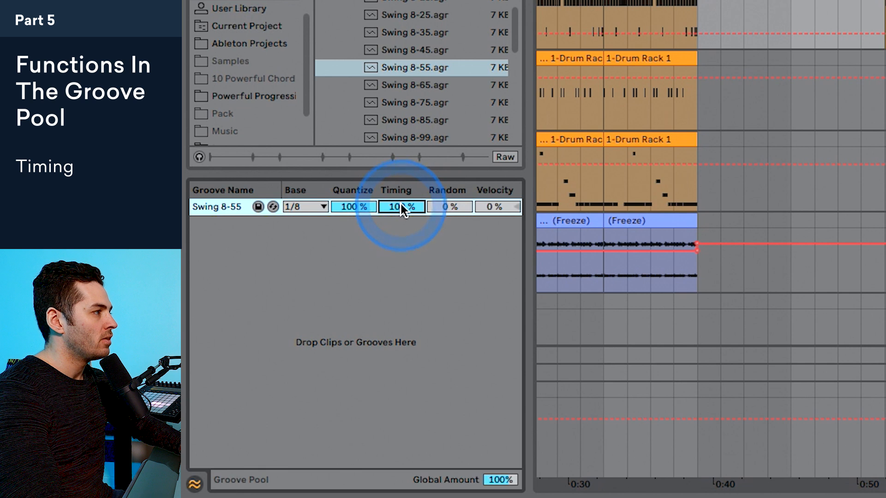
# Step: Try Swing 8-55 with Timing at 42% and Random raised to 42% and on to 100%
pyautogui.moveTo(401, 206)
pyautogui.mouseDown()
pyautogui.moveTo(401, 218)
pyautogui.moveTo(402, 206)
pyautogui.mouseUp()
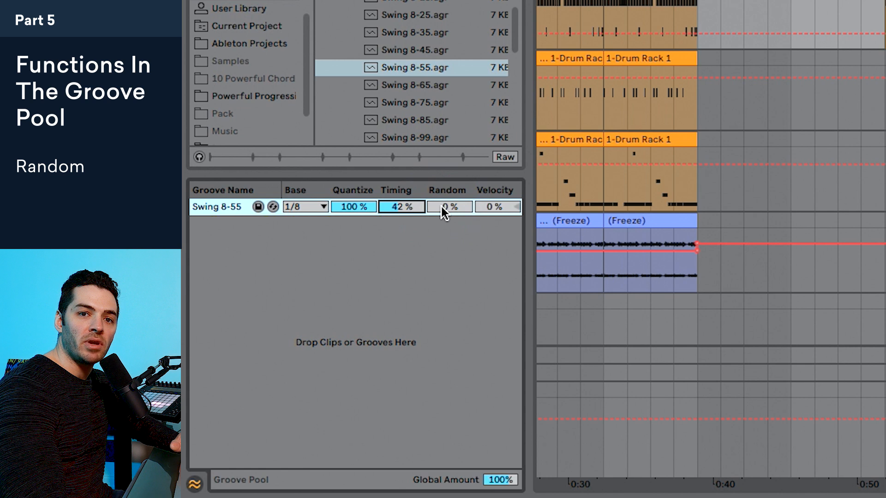
pyautogui.moveTo(441, 207); pyautogui.dragTo(442, 196)
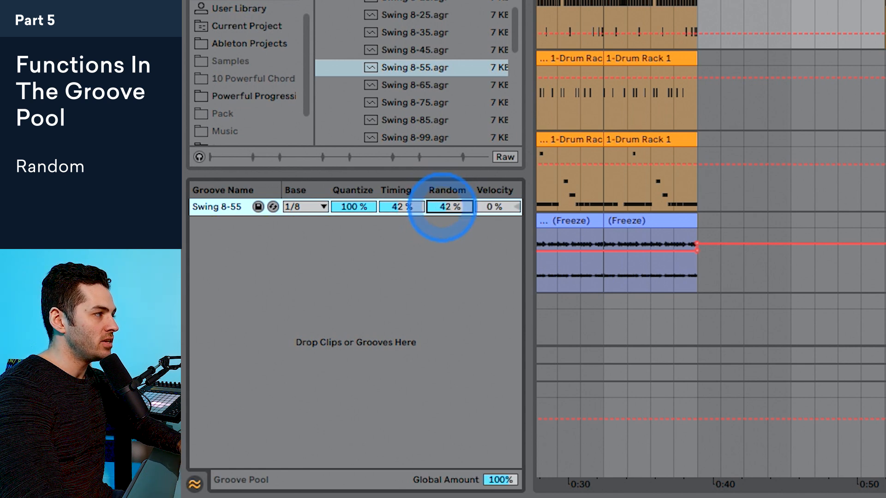
pyautogui.click(451, 211)
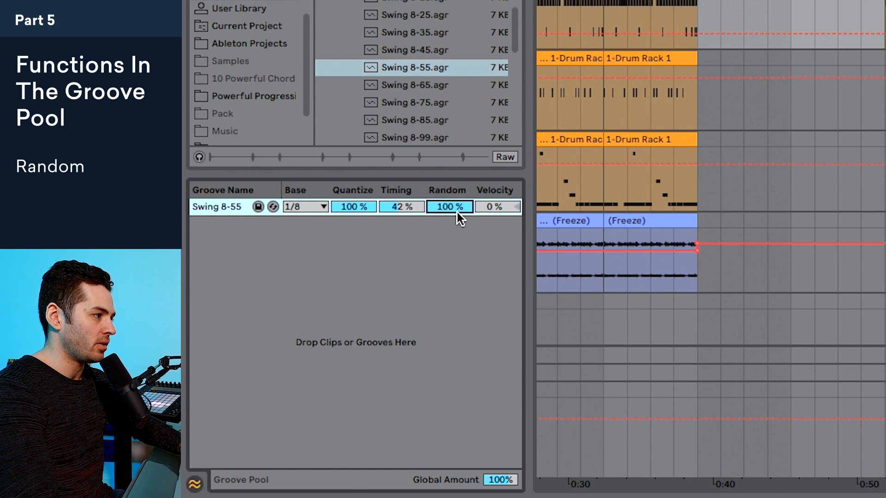
pyautogui.click(457, 211)
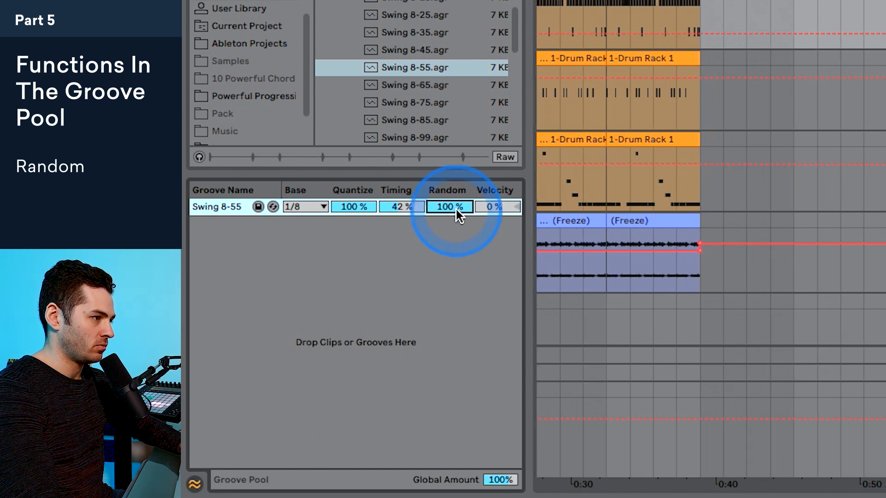
pyautogui.click(457, 210)
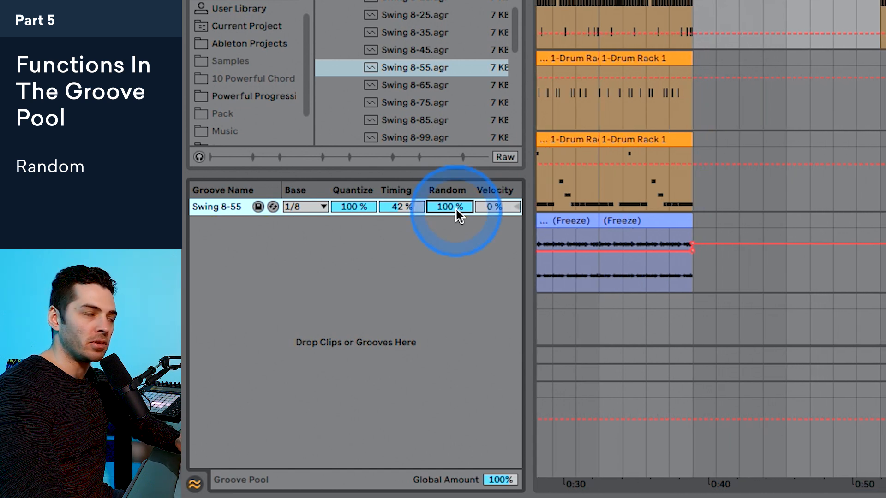
# Step: Reset Swing 8-55's Random to 0% and Timing to 100% for playback, and raise Random to 31%
pyautogui.press('Delete')
pyautogui.click(406, 206)
pyautogui.press('Delete')
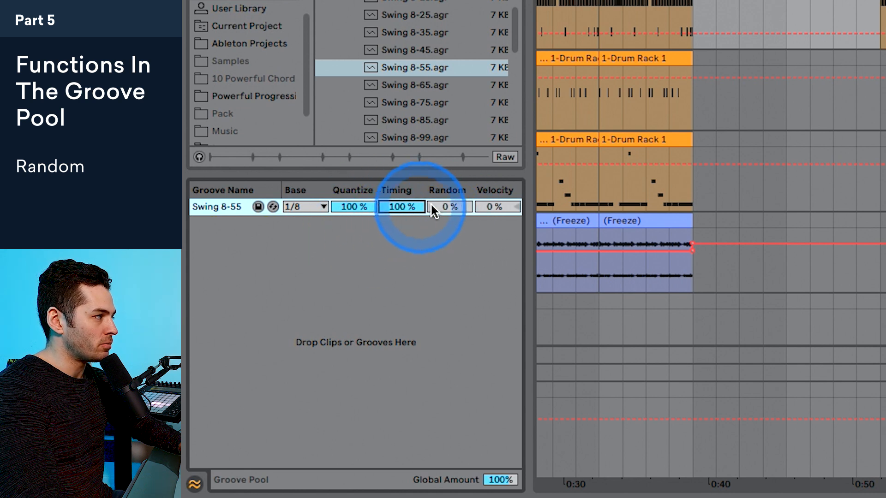
pyautogui.press('space')
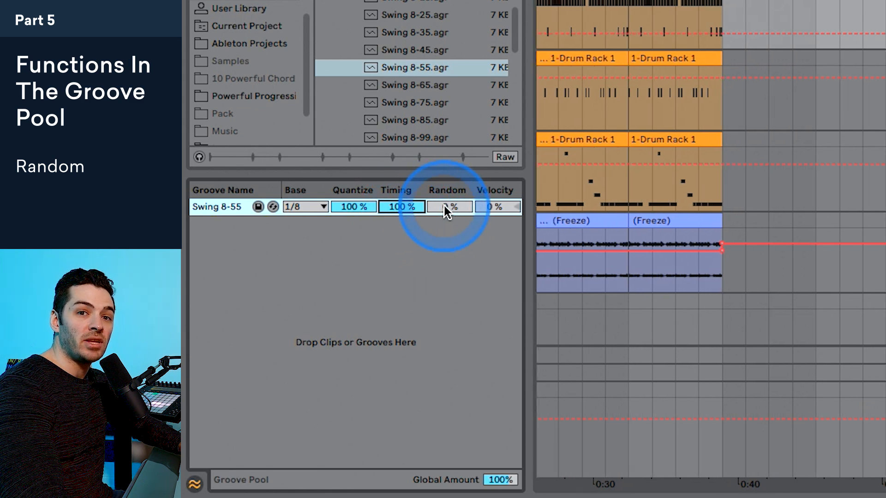
pyautogui.press('space')
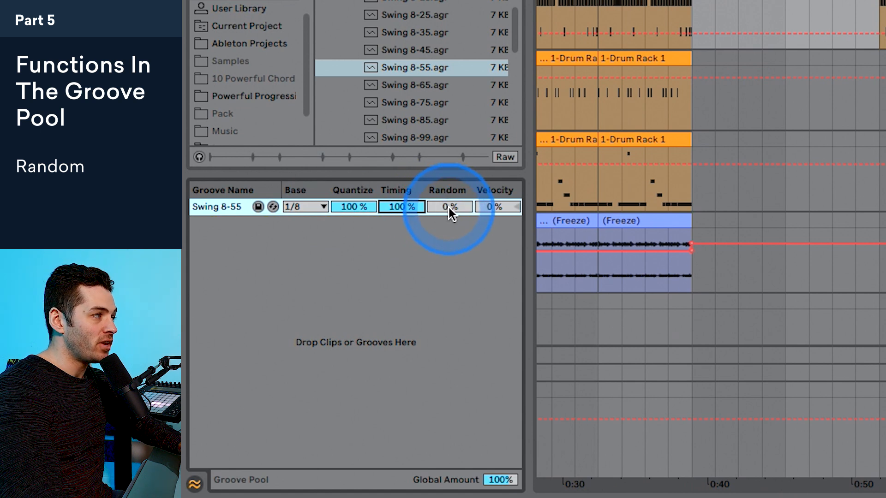
pyautogui.moveTo(450, 208); pyautogui.dragTo(451, 191)
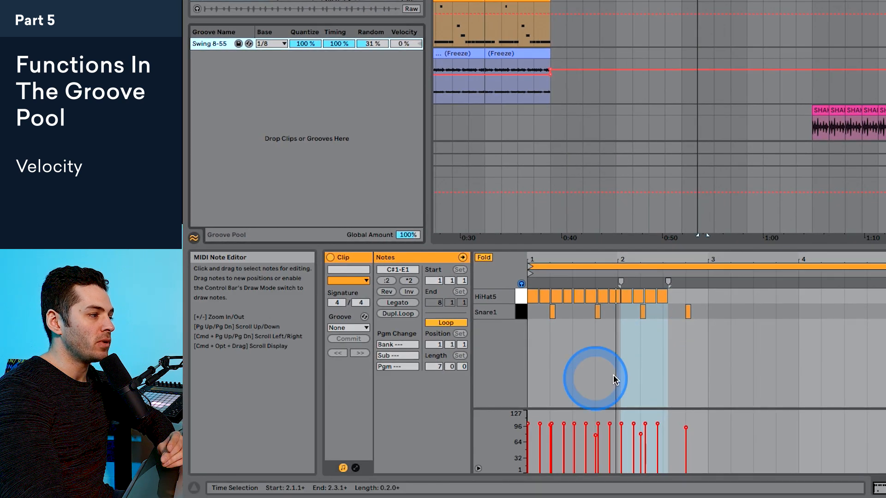
# Step: Load Hip Hop 1.agr from the Hip Hop folder into the Groove Pool and set its Timing and Velocity to 0%
pyautogui.press('super+a')
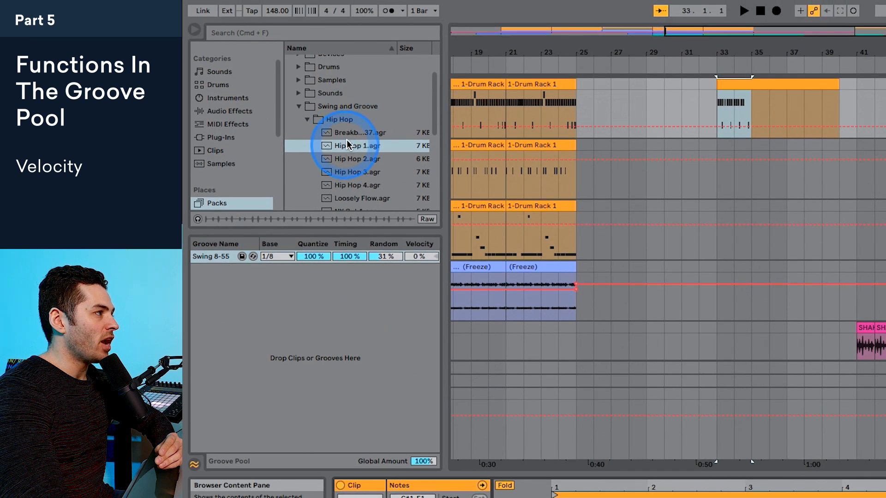
pyautogui.moveTo(347, 139); pyautogui.dragTo(340, 160)
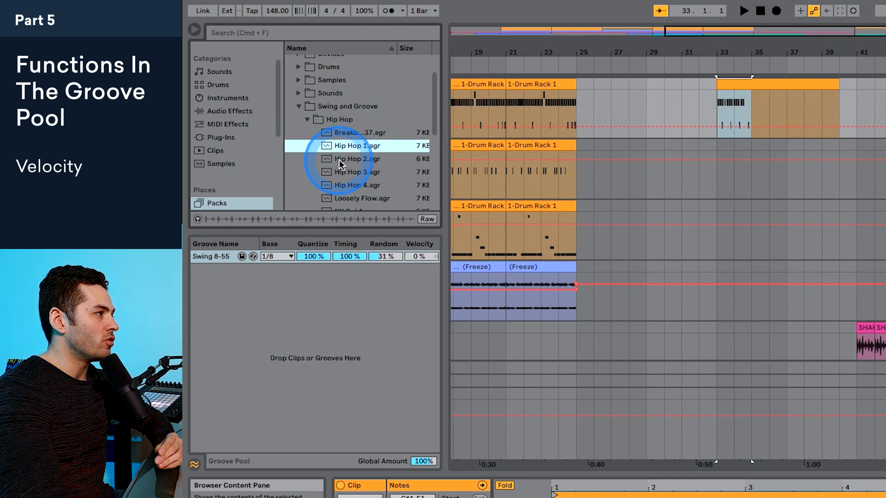
pyautogui.moveTo(295, 204); pyautogui.dragTo(204, 219)
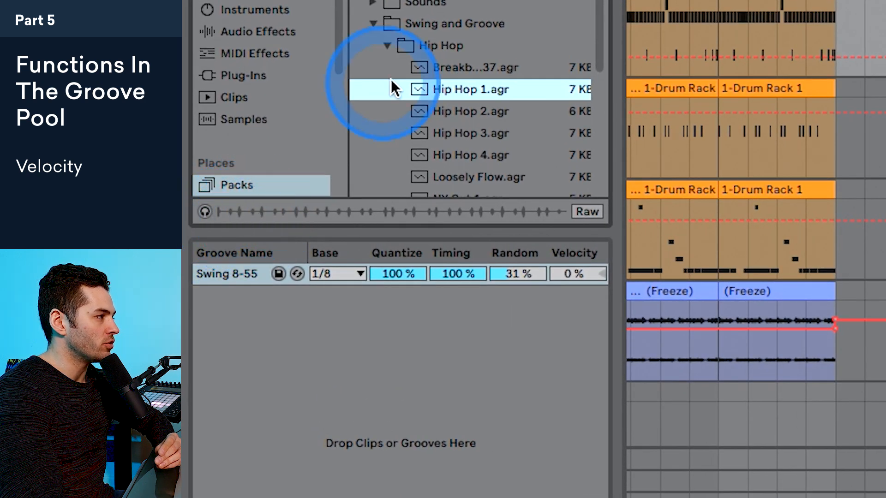
pyautogui.moveTo(462, 86); pyautogui.dragTo(279, 310)
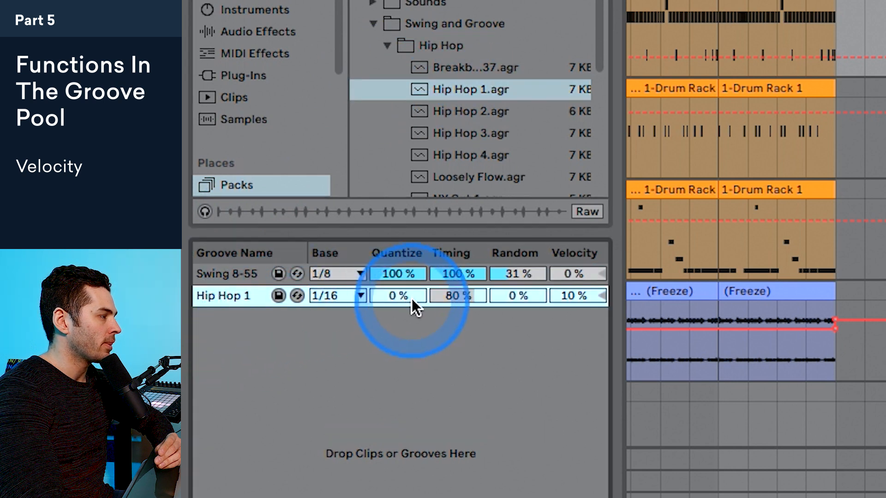
pyautogui.moveTo(453, 296); pyautogui.dragTo(455, 319)
pyautogui.moveTo(568, 294)
pyautogui.mouseDown()
pyautogui.moveTo(567, 314)
pyautogui.moveTo(573, 302)
pyautogui.mouseUp()
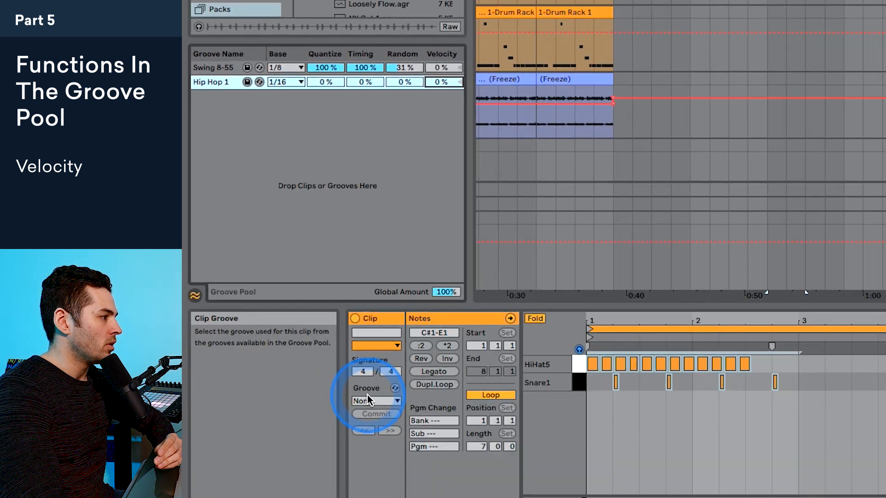
# Step: Assign the Hip Hop 1 groove to the hi-hat and snare clip and commit it with Velocity at 100%
pyautogui.click(367, 398)
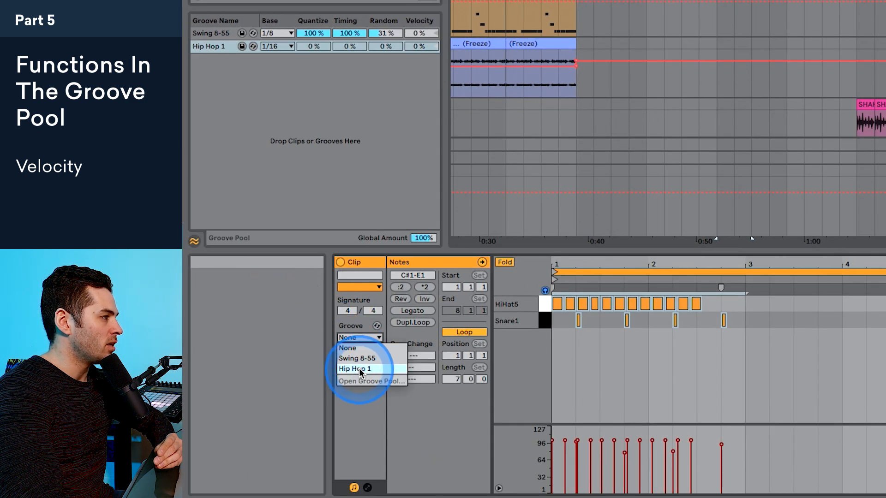
pyautogui.click(360, 369)
pyautogui.moveTo(420, 48); pyautogui.dragTo(419, 47)
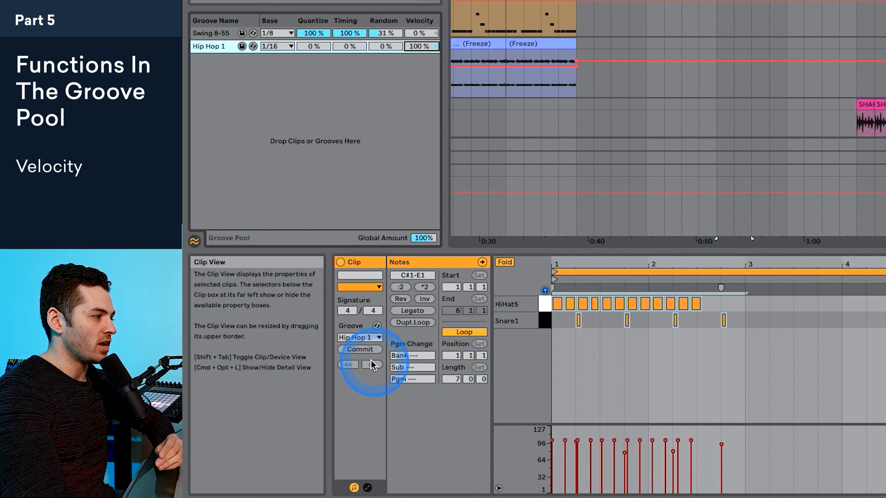
pyautogui.click(364, 351)
pyautogui.click(672, 262)
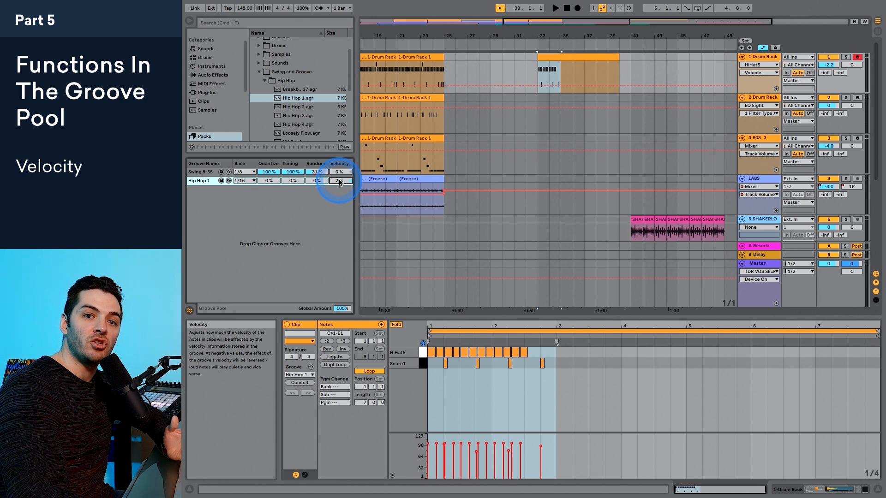
# Step: Set Hip Hop 1's Velocity to 20% and commit the groove to the hi-hat and snare clip
pyautogui.moveTo(339, 182); pyautogui.dragTo(339, 166)
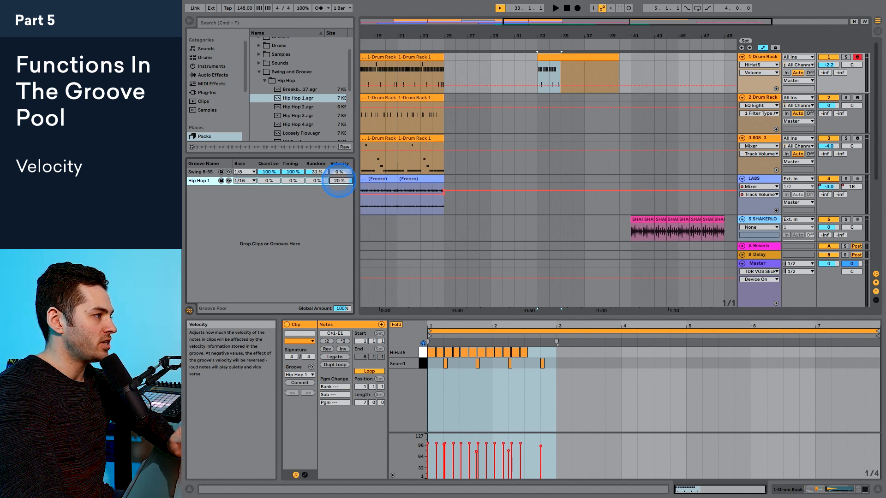
pyautogui.click(300, 383)
pyautogui.moveTo(558, 322); pyautogui.dragTo(558, 327)
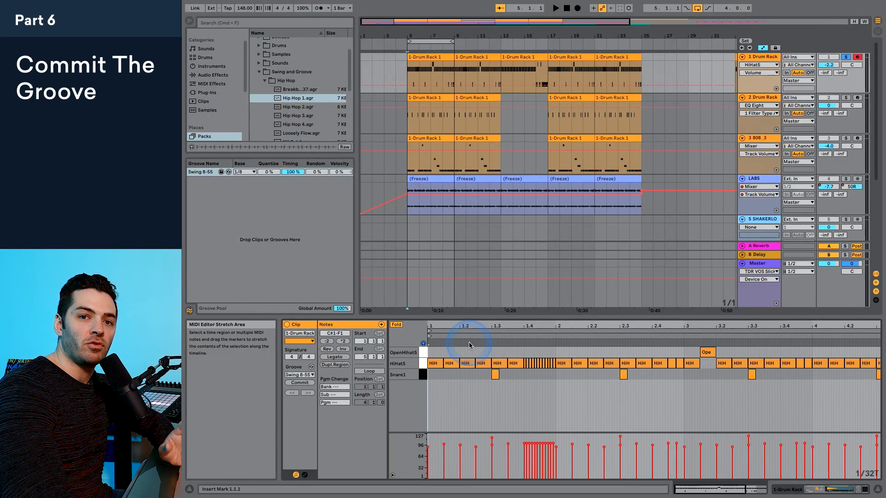
# Step: Commit the Swing 8-55 groove to the first 1-Drum Rack clip and play it back
pyautogui.click(476, 344)
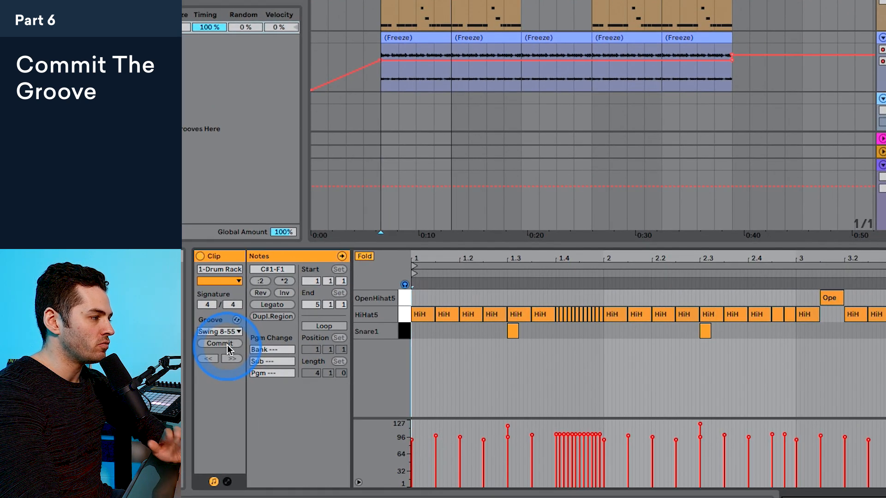
pyautogui.click(227, 344)
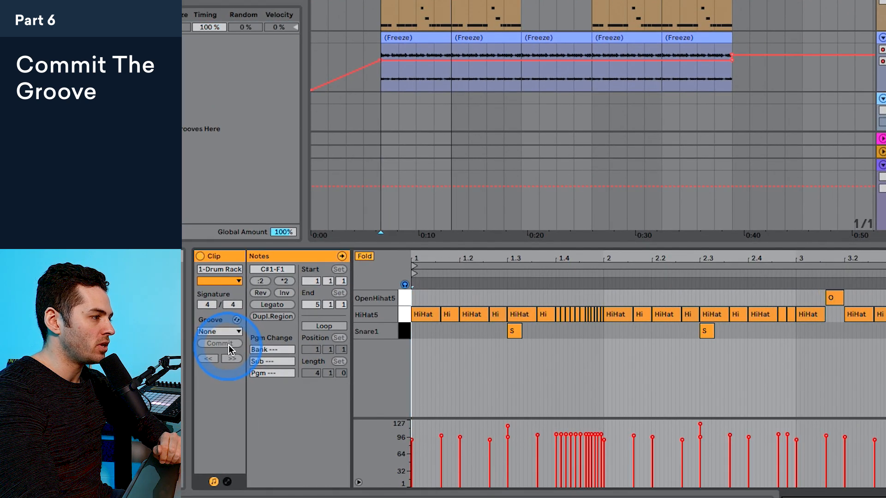
pyautogui.press('space')
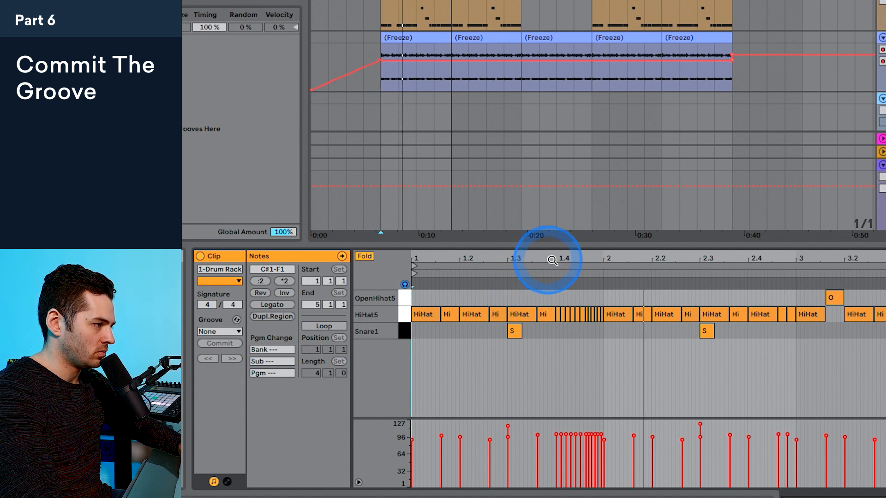
# Step: Quantize the fast hi-hat roll between 1.4 and 2 to the current grid, adjusting note starts and ends at 100%
pyautogui.moveTo(572, 258)
pyautogui.mouseDown()
pyautogui.moveTo(572, 282)
pyautogui.moveTo(571, 260)
pyautogui.mouseUp()
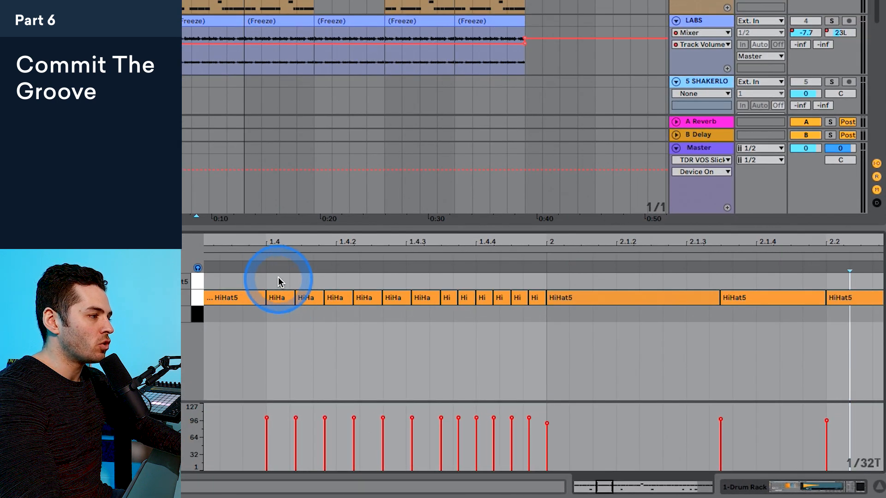
pyautogui.moveTo(278, 282); pyautogui.dragTo(538, 310)
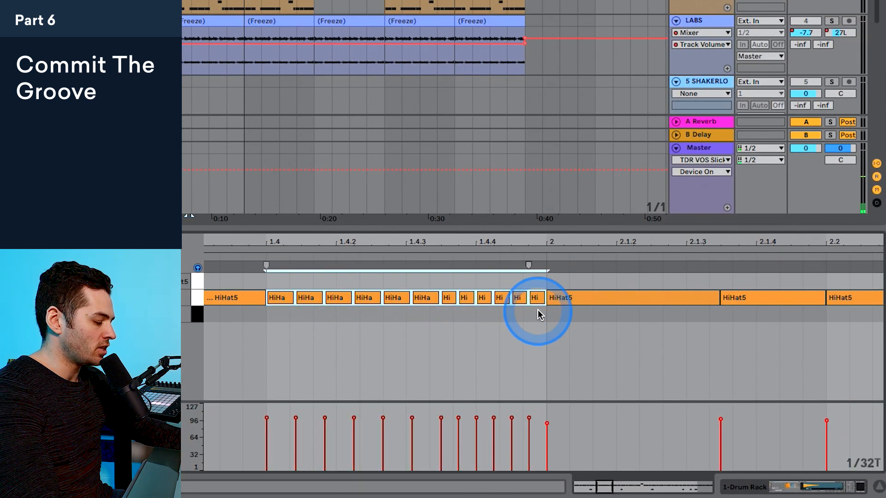
pyautogui.hotkey('ctrl', 'shift', 'u')
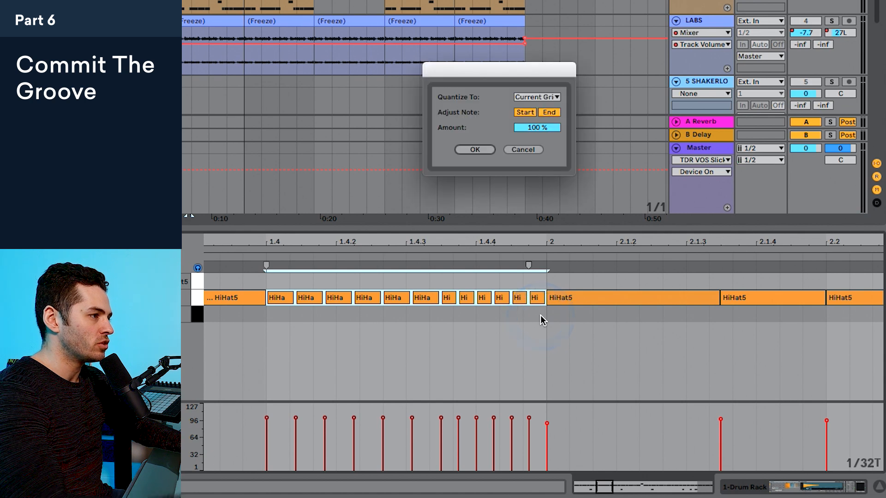
pyautogui.click(542, 95)
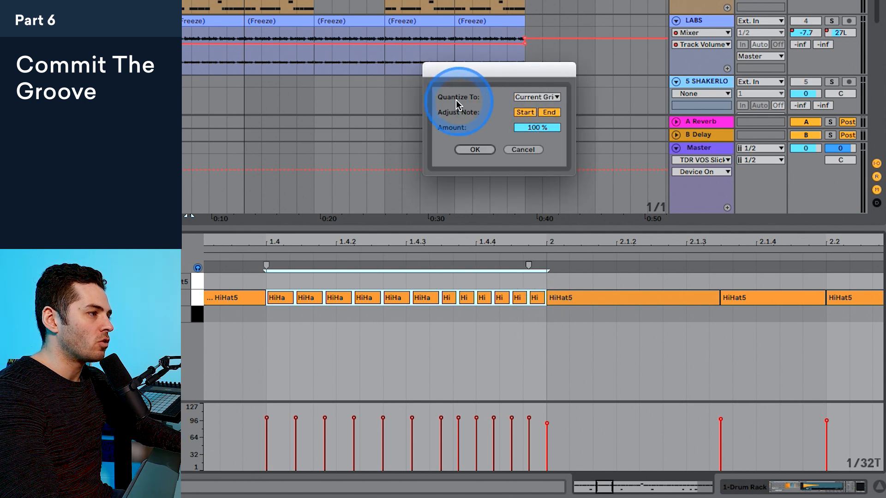
pyautogui.click(544, 112)
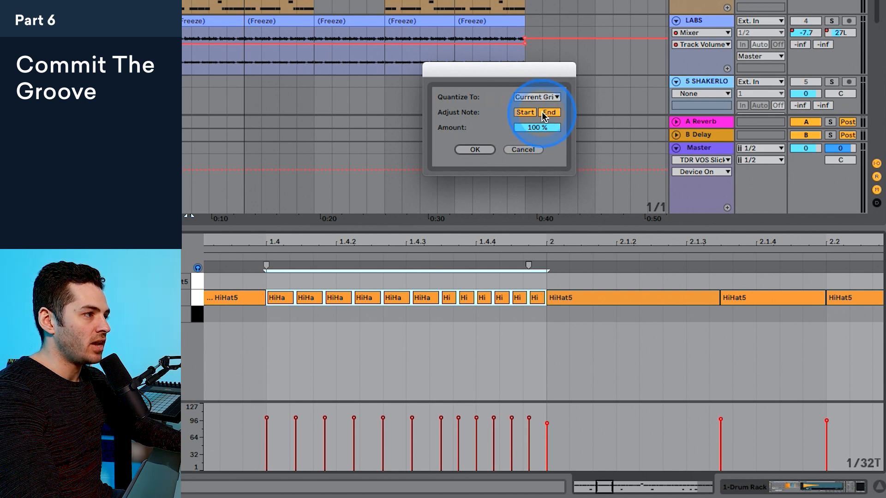
pyautogui.click(539, 128)
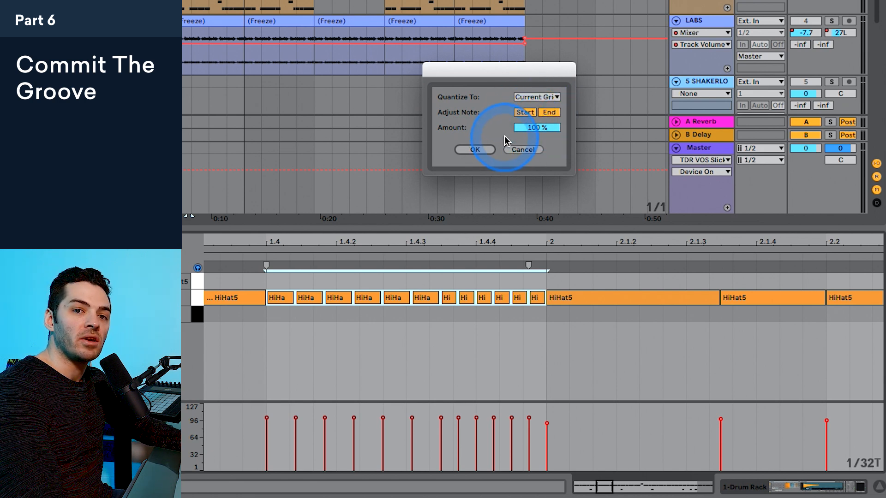
pyautogui.click(481, 149)
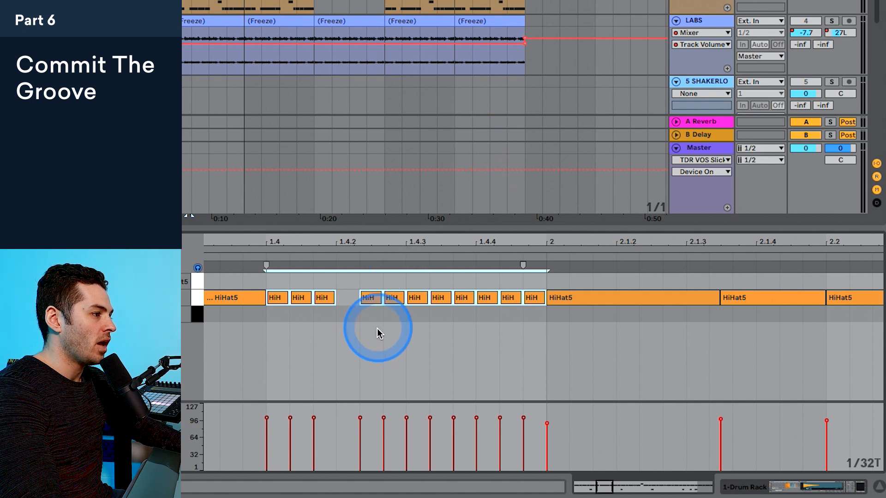
# Step: Fill the gap in the hi-hat roll after 1.4.2 by duplicating the note just before it
pyautogui.click(354, 315)
pyautogui.click(323, 298)
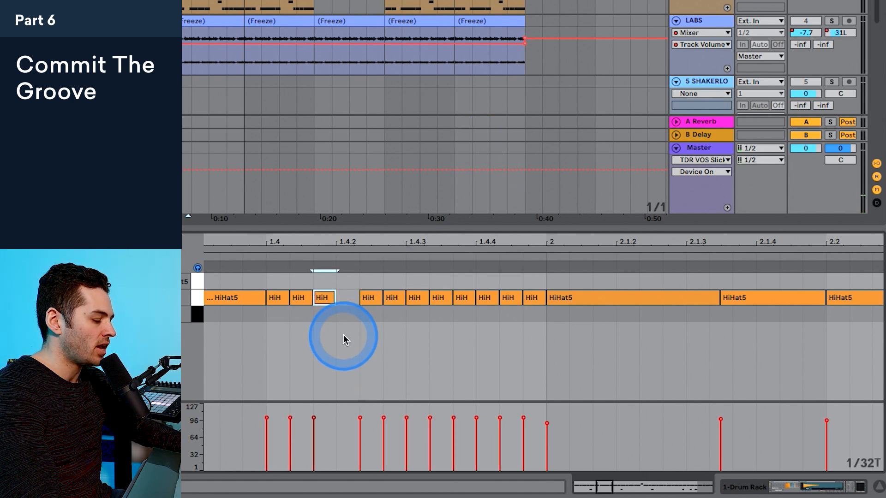
pyautogui.hotkey('ctrl', 'd')
pyautogui.doubleClick(284, 242)
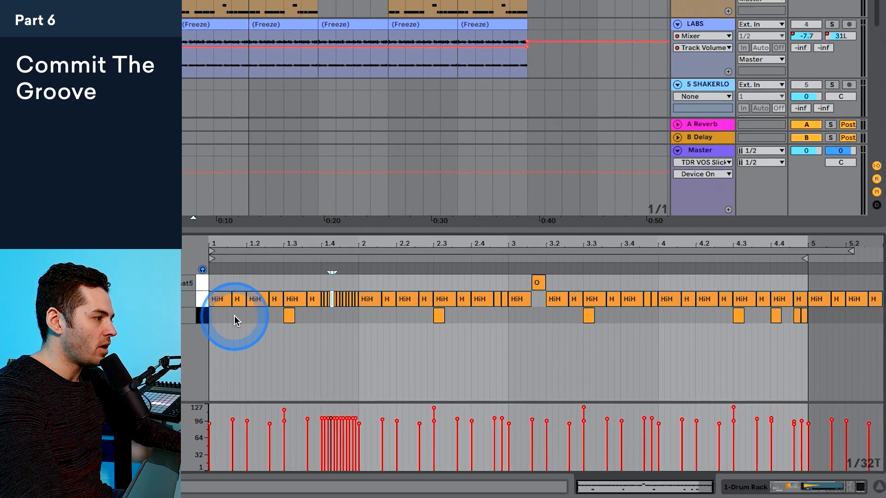
# Step: Play the edited drum clip from its start, and take the 1 Drum Rack track out of solo to hear the full mix
pyautogui.click(205, 314)
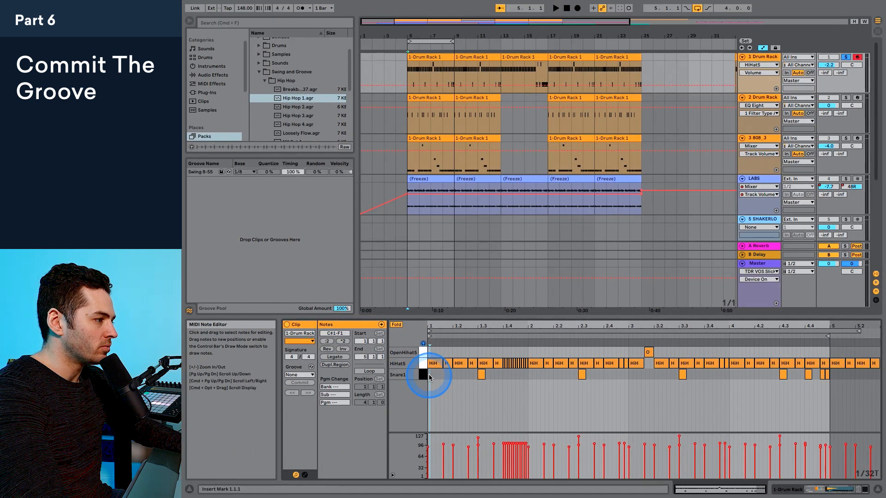
pyautogui.press('space')
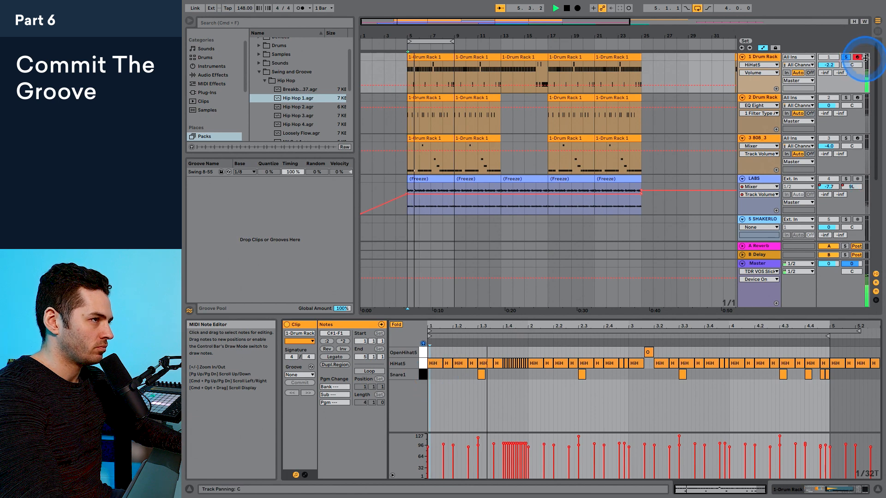
pyautogui.press('space')
pyautogui.click(847, 59)
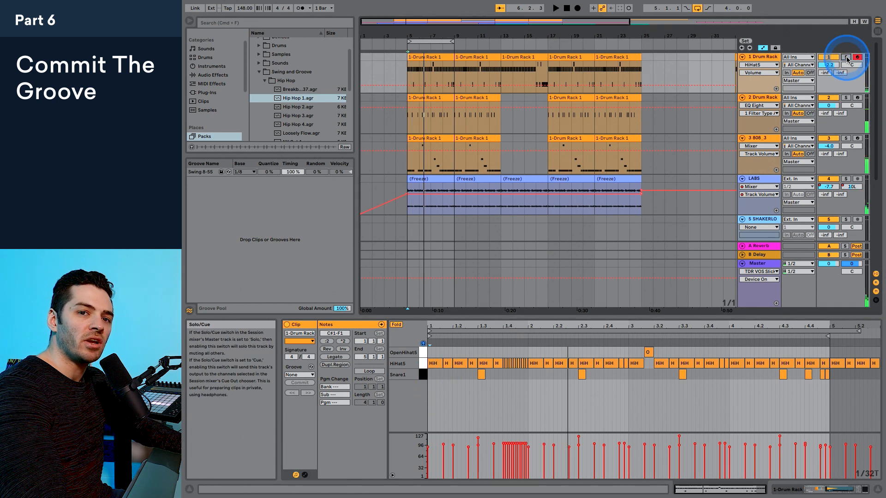
pyautogui.press('space')
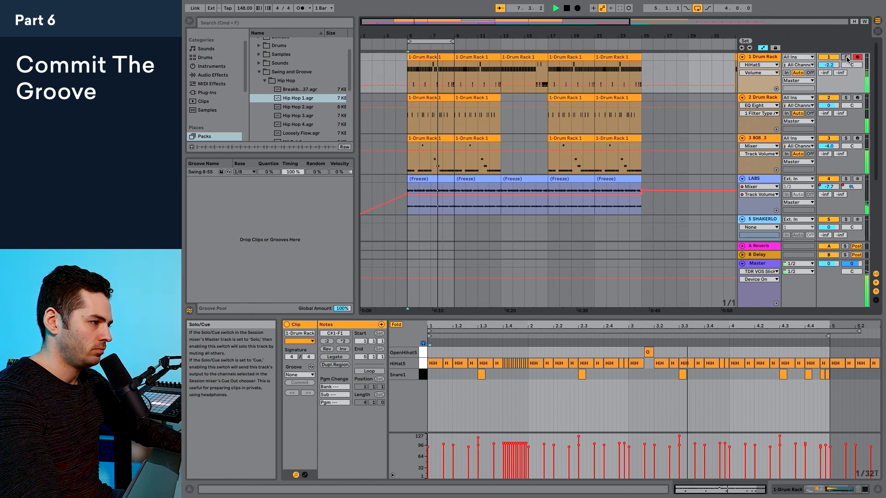
pyautogui.click(847, 59)
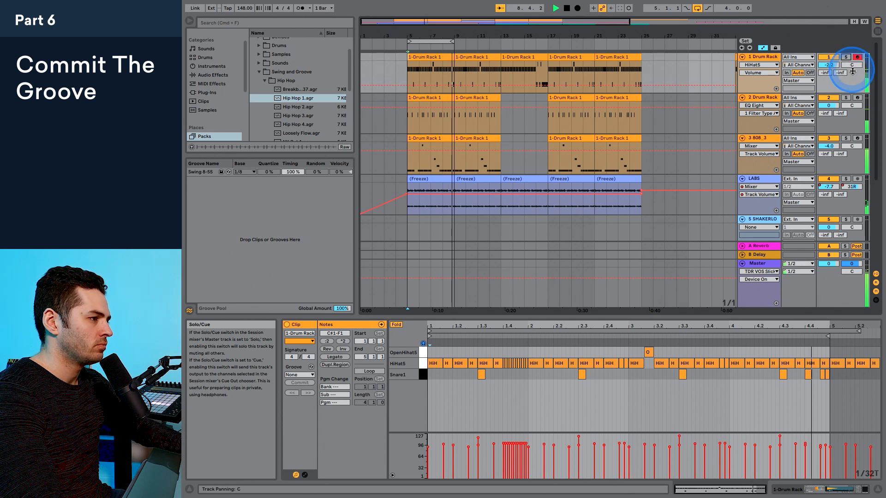
# Step: Realign the open hi-hat note to span 3.1.3 to 3.2, shorten the preceding hi-hat to fit, and play from bar 5
pyautogui.click(634, 323)
pyautogui.moveTo(626, 324); pyautogui.dragTo(632, 328)
pyautogui.click(635, 355)
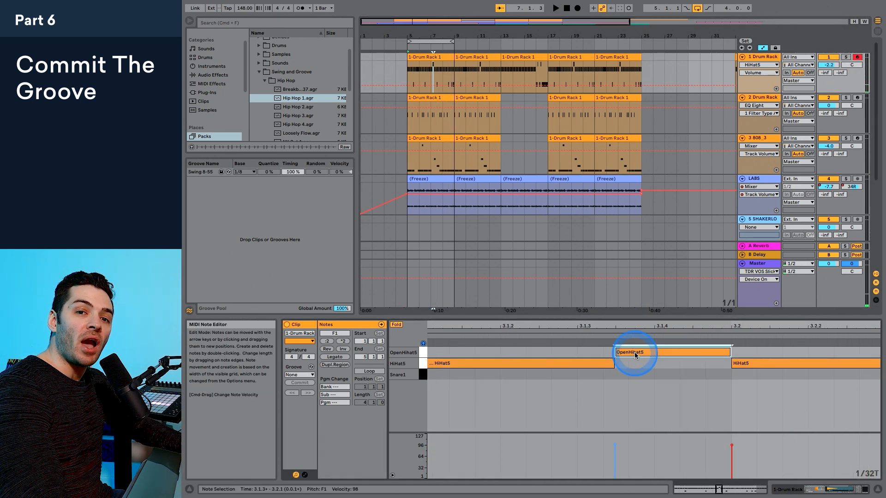
pyautogui.moveTo(628, 355); pyautogui.dragTo(590, 354)
pyautogui.moveTo(691, 353); pyautogui.dragTo(730, 353)
pyautogui.moveTo(612, 364); pyautogui.dragTo(576, 362)
pyautogui.moveTo(583, 323); pyautogui.dragTo(594, 322)
pyautogui.click(419, 71)
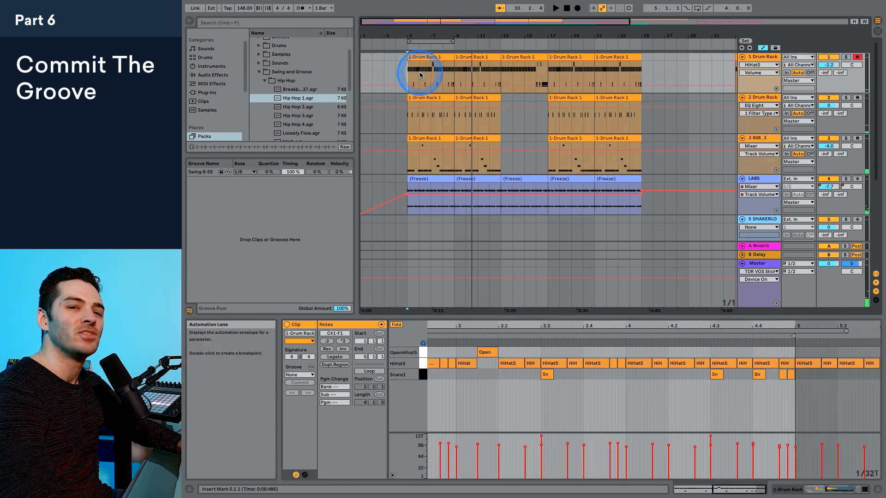
pyautogui.press('space')
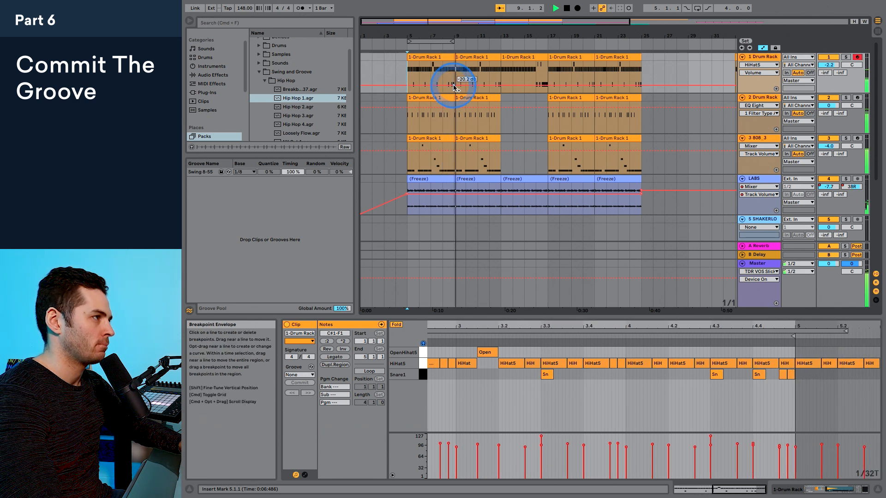
# Step: Delete the four clips that follow the first one on the 1 Drum Rack track
pyautogui.click(469, 59)
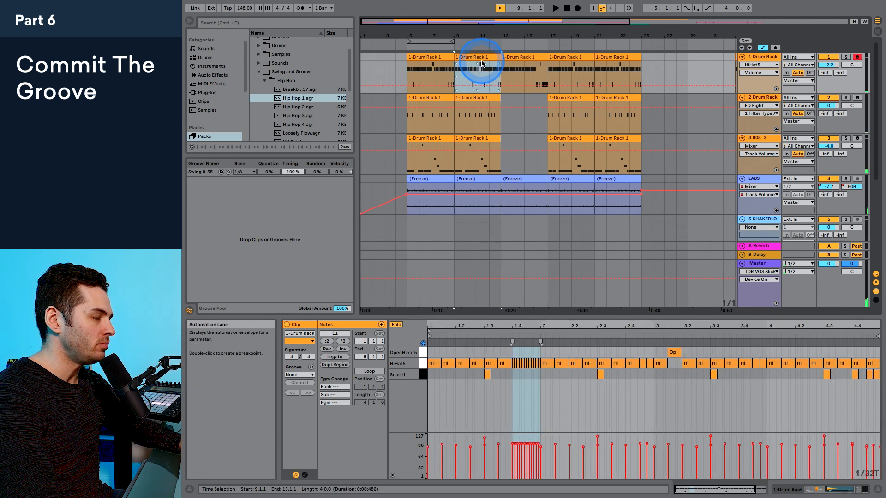
pyautogui.keyDown('shift'); pyautogui.click(616, 57); pyautogui.keyUp('shift')
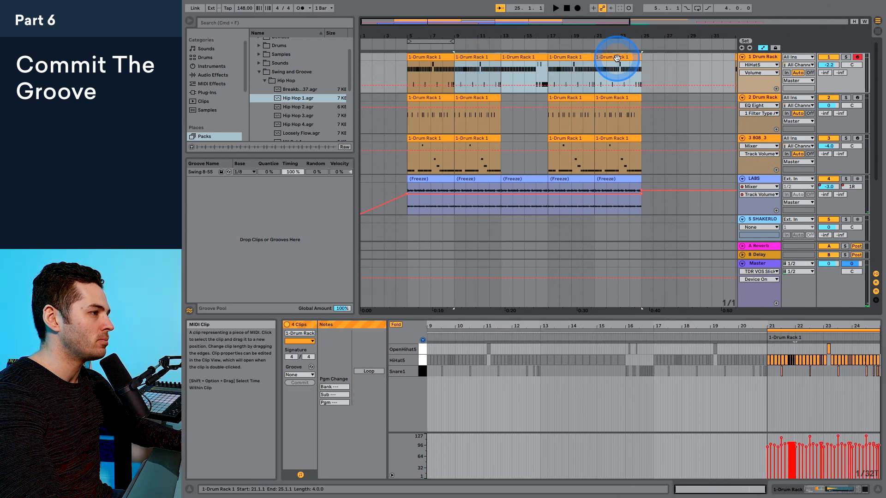
pyautogui.press('Delete')
# Step: Duplicate the edited first drum clip to fill the track from bar 9 to bar 25, and play from bar 5
pyautogui.click(425, 58)
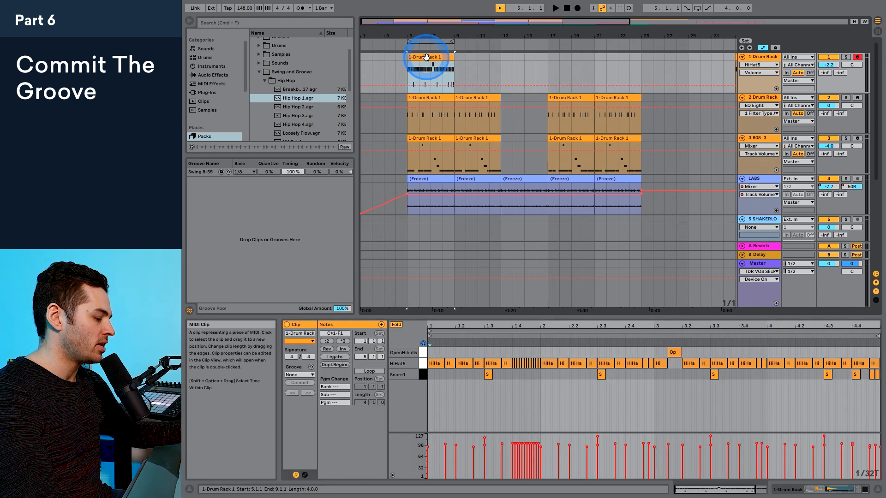
pyautogui.press('super+d')
pyautogui.press('super+d')
pyautogui.press('super+d')
pyautogui.press('super+d')
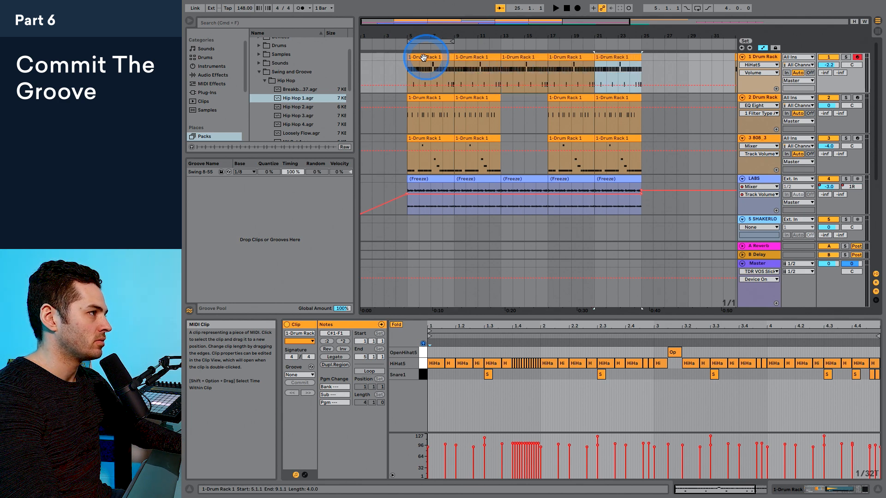
pyautogui.click(408, 70)
pyautogui.press('space')
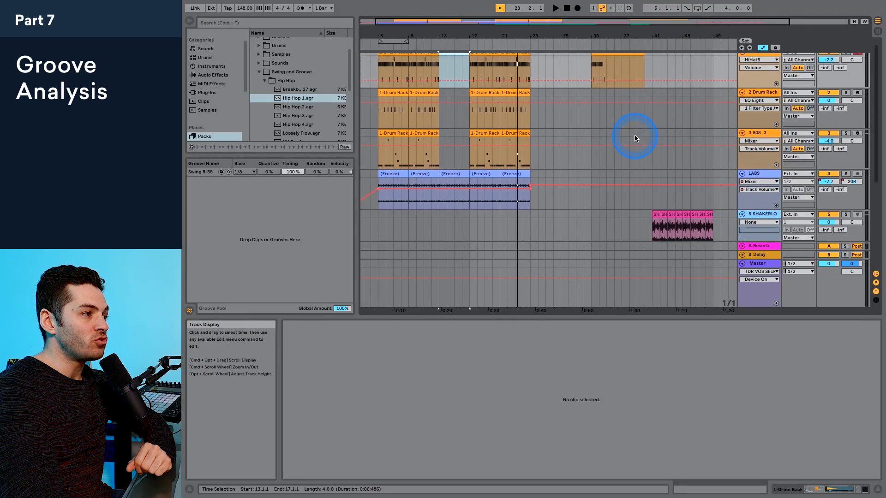
# Step: Audition the SHAKERLOOP3_114bpm audio clip at bar 41 and extract its groove into the Groove Pool
pyautogui.scroll(-3, 632, 134)
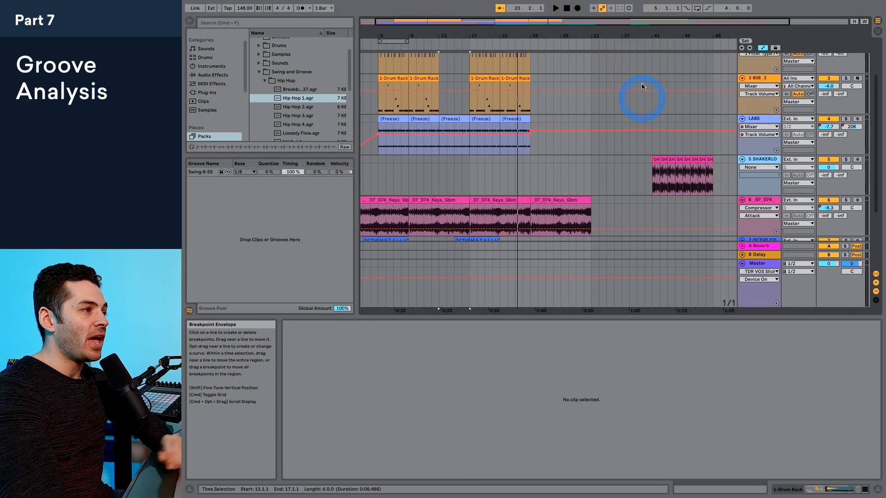
pyautogui.click(651, 185)
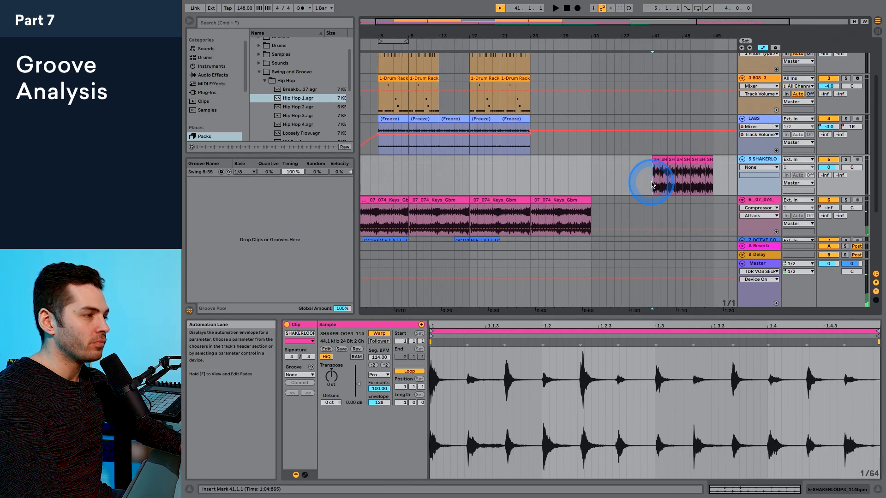
pyautogui.press('space')
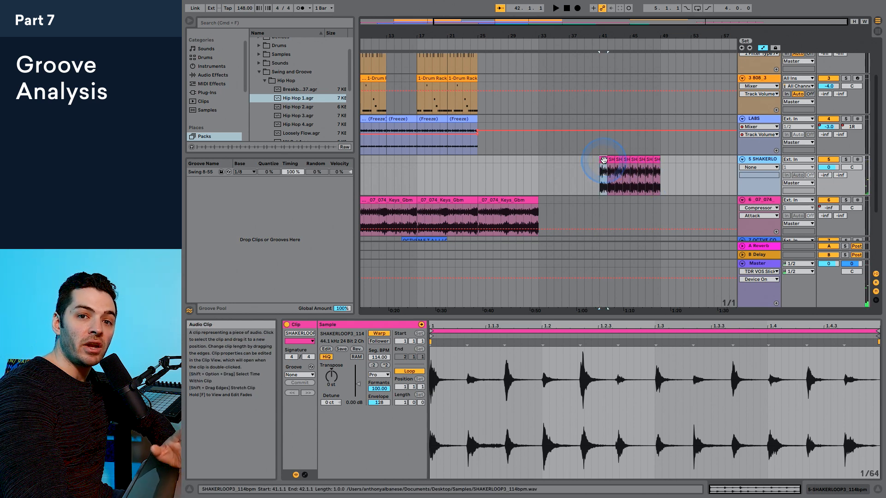
pyautogui.moveTo(604, 160); pyautogui.dragTo(243, 216)
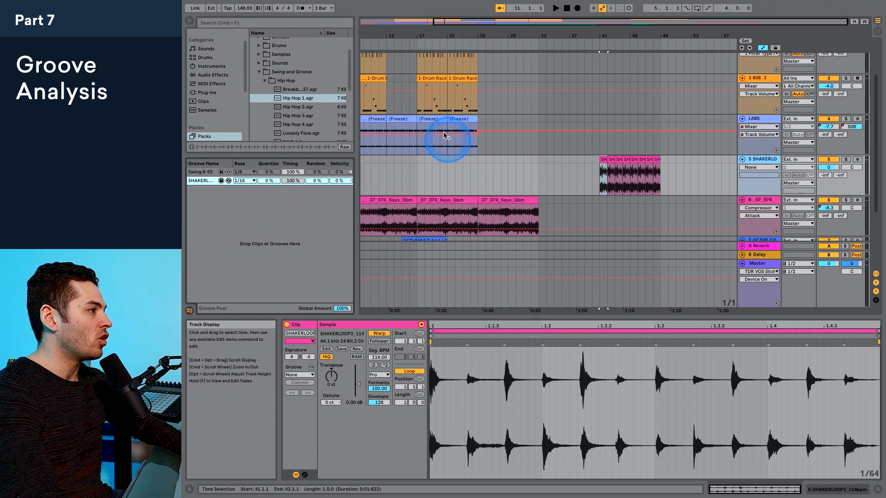
# Step: Apply the SHAKERLOOP3 114bpm groove to the first 7-LABS 1 clip at bar 17 on the 8 LABS track
pyautogui.scroll(-5, 466, 184)
pyautogui.hscroll(-2, 466, 183)
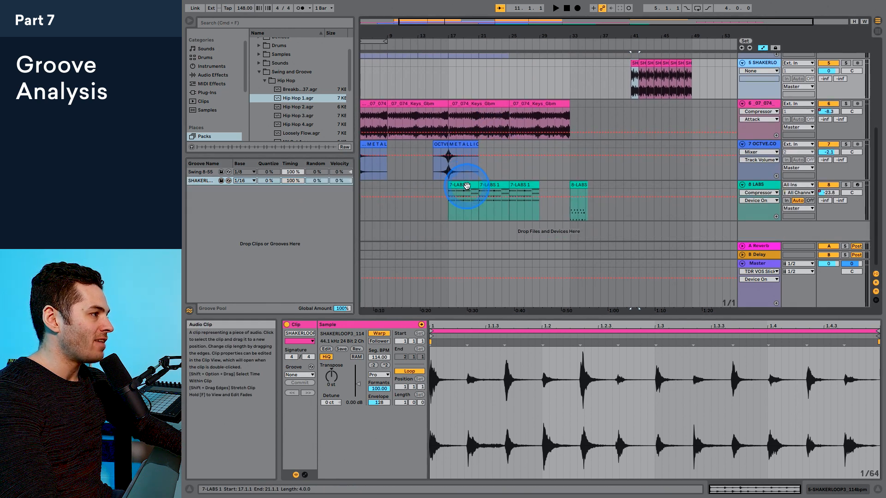
pyautogui.click(466, 186)
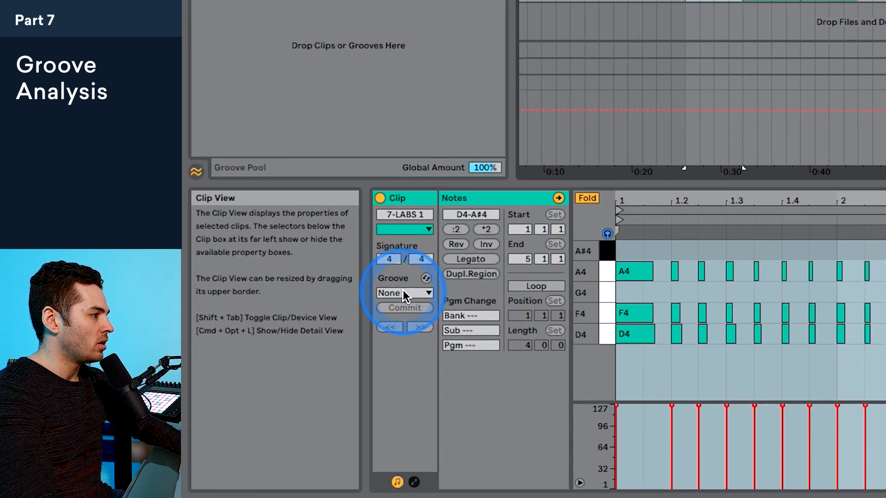
pyautogui.click(299, 375)
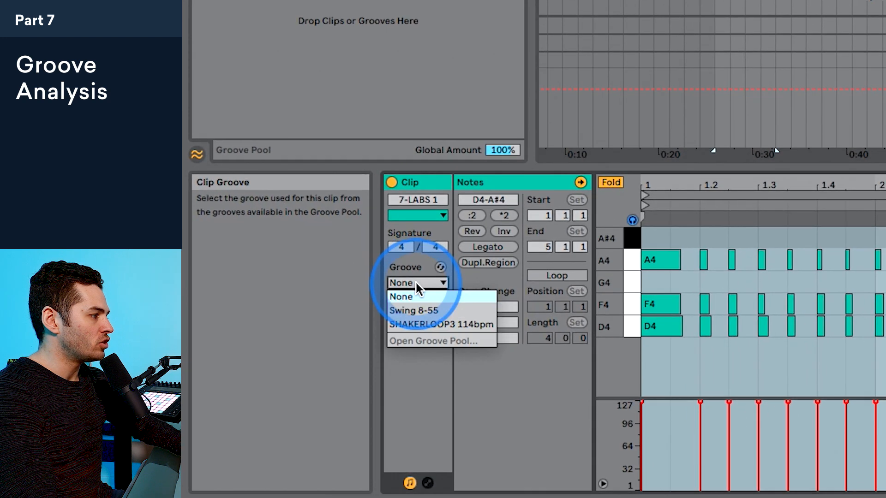
pyautogui.click(429, 323)
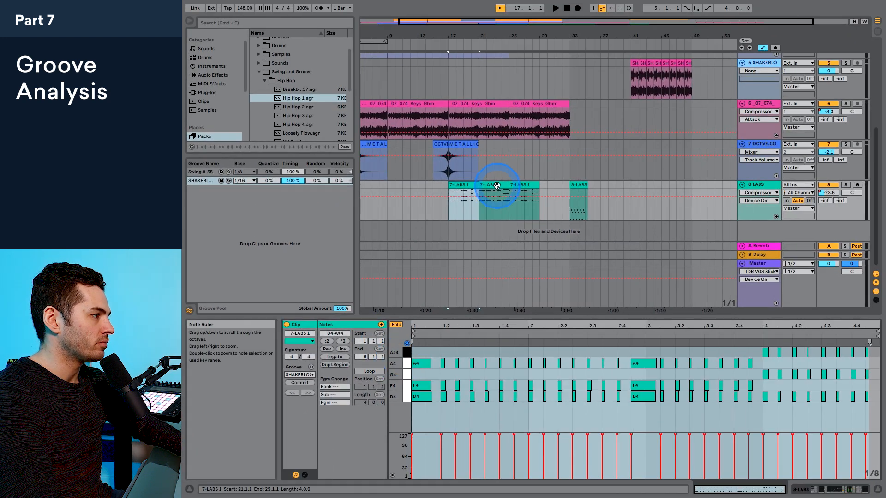
# Step: Solo the 8 LABS track and play it from bar 17 to audition the applied groove
pyautogui.click(447, 203)
pyautogui.click(846, 185)
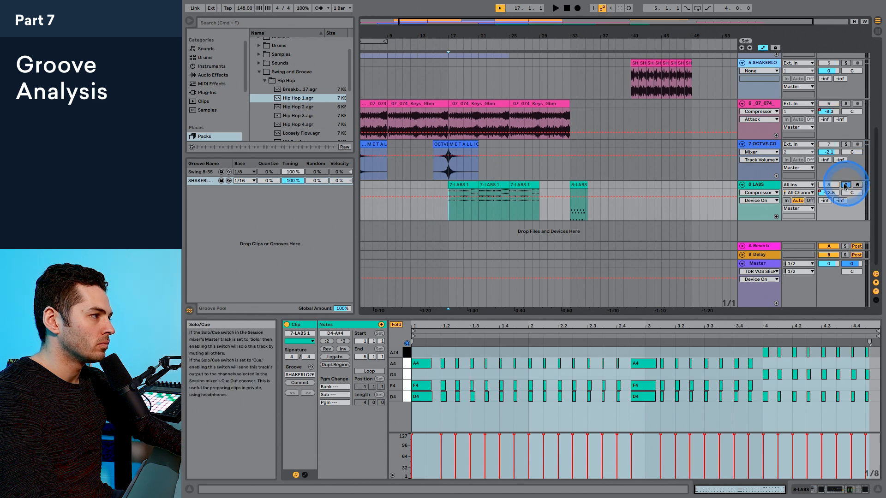
pyautogui.press('space')
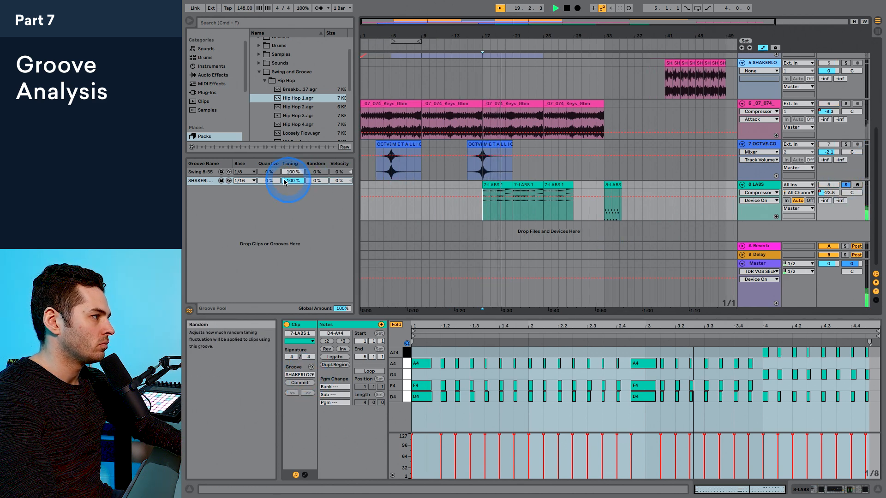
pyautogui.click(477, 367)
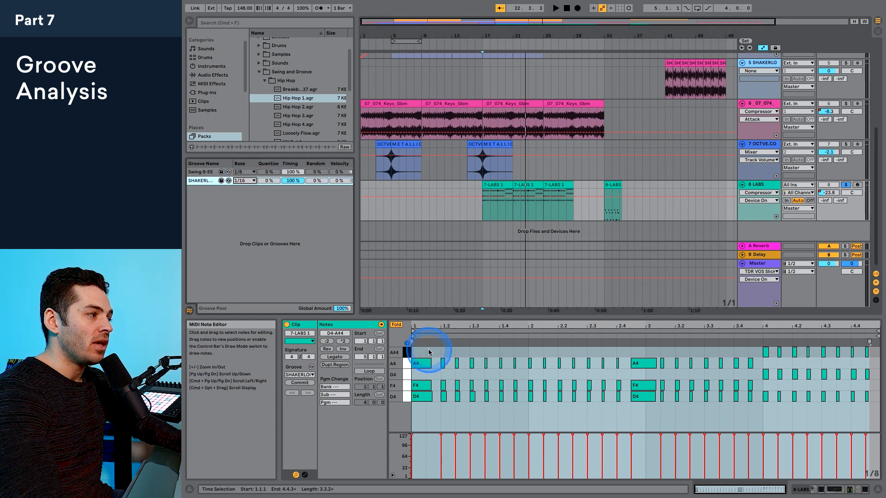
# Step: Set the SHAKERLOOP3 groove's base to 1/8 and play the LABS part from bar 17
pyautogui.click(246, 180)
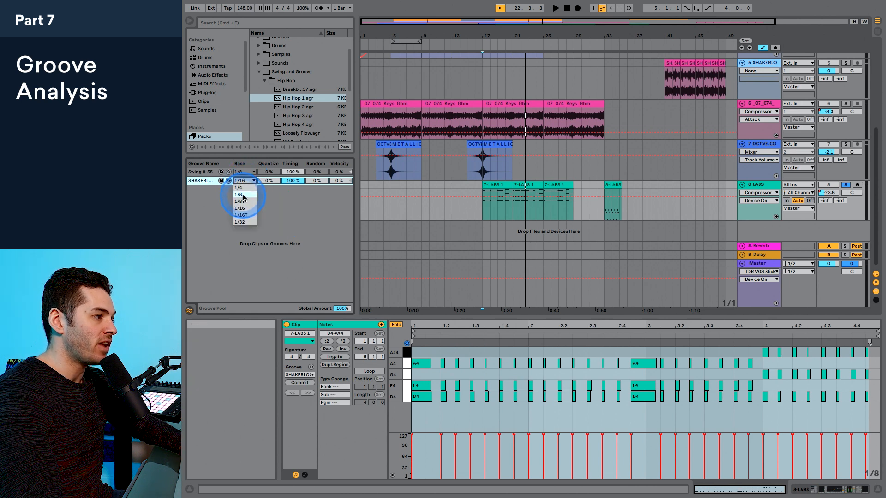
pyautogui.click(245, 195)
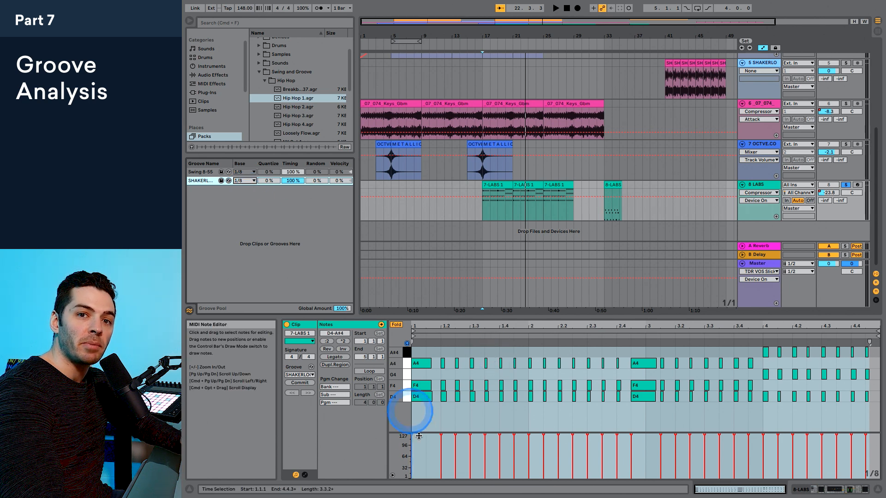
pyautogui.press('space')
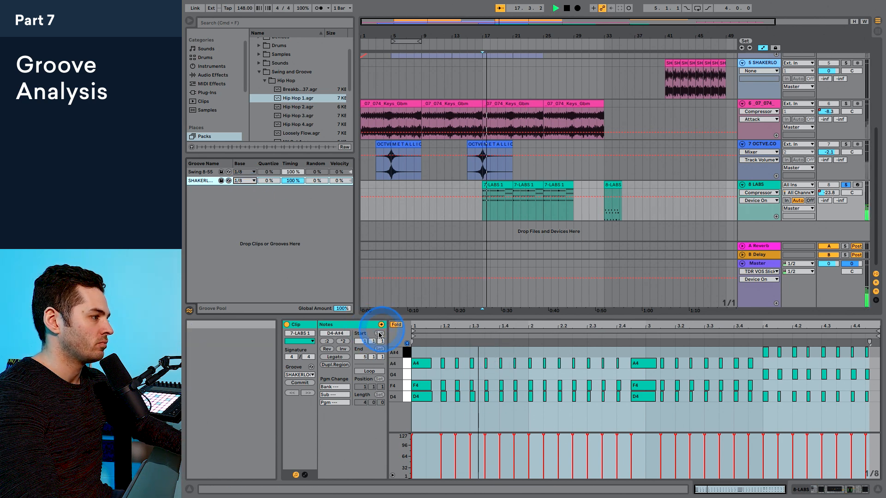
# Step: Commit the groove to the first 7-LABS 1 clip and play it from bar 17 together with the other tracks
pyautogui.click(299, 383)
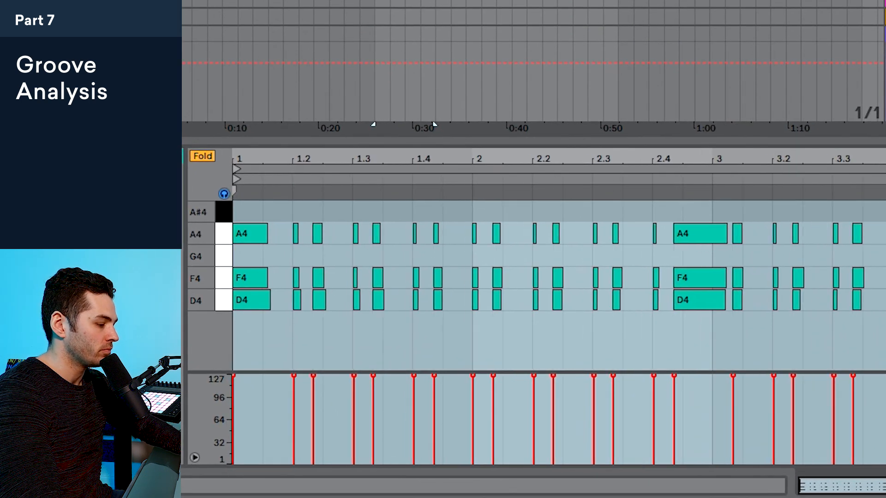
pyautogui.press('space')
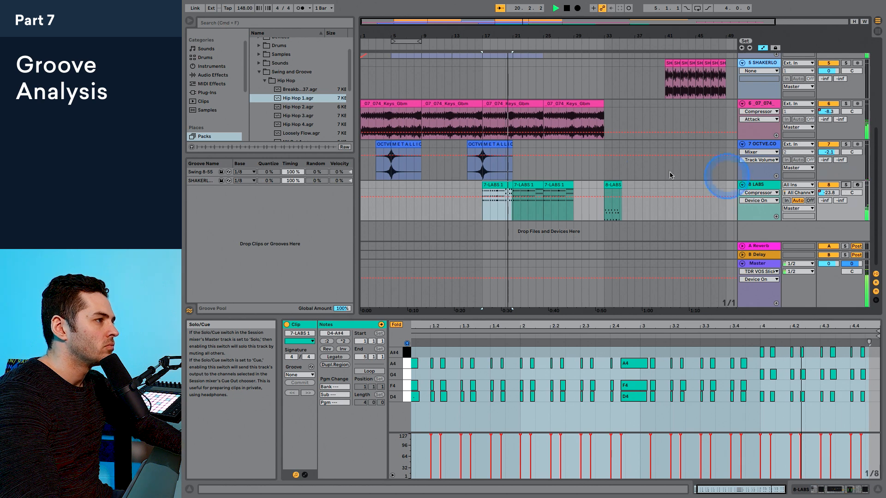
pyautogui.press('space')
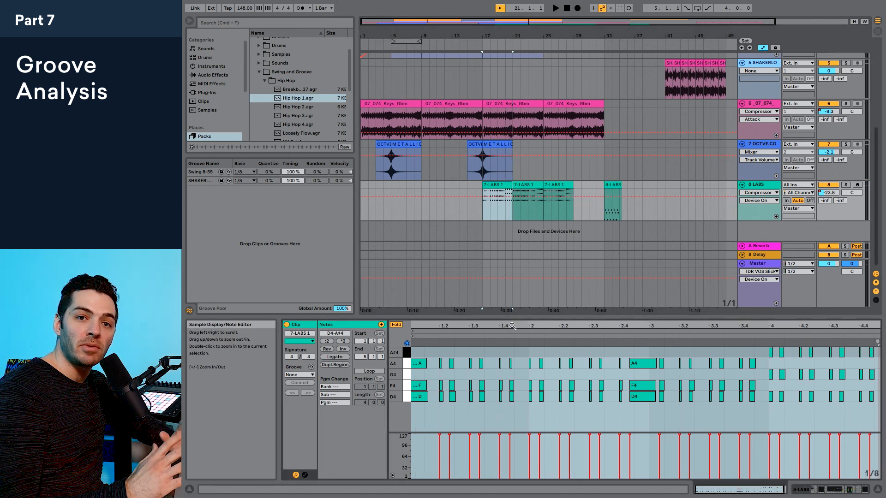